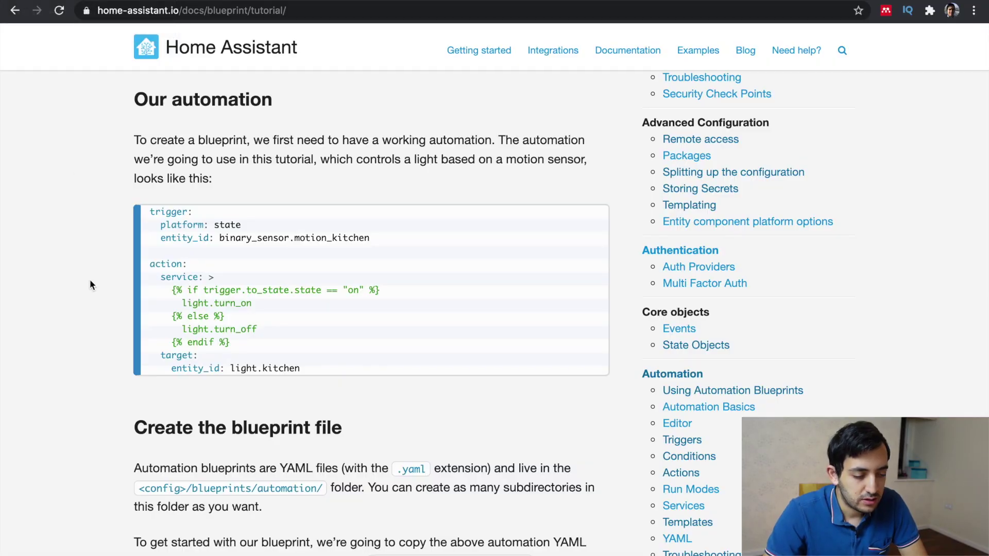
# Scroll the blueprint tutorial to 'Create the blueprint file', then switch to Home Assistant.
pyautogui.scroll(-3, 89, 280)
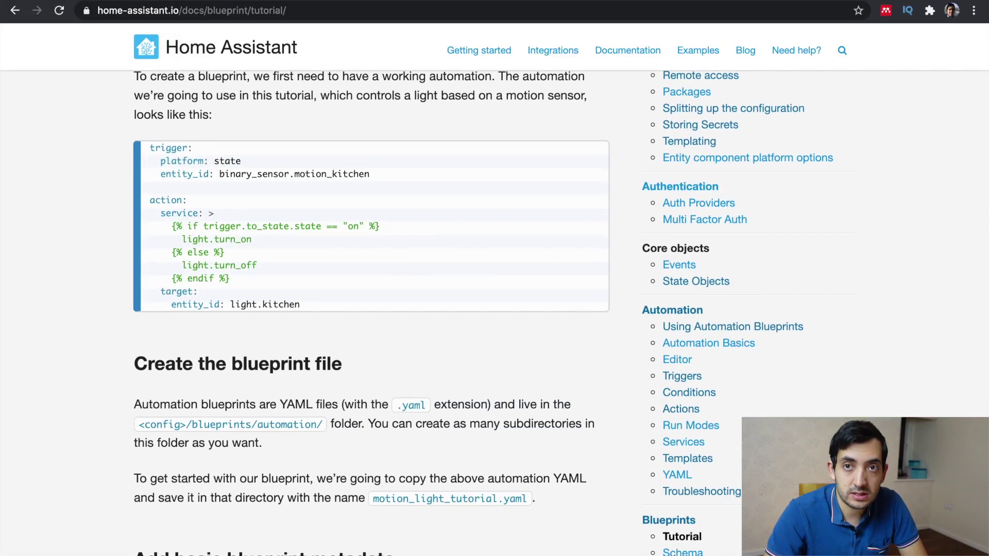
pyautogui.hotkey('ctrl', 'Tab')
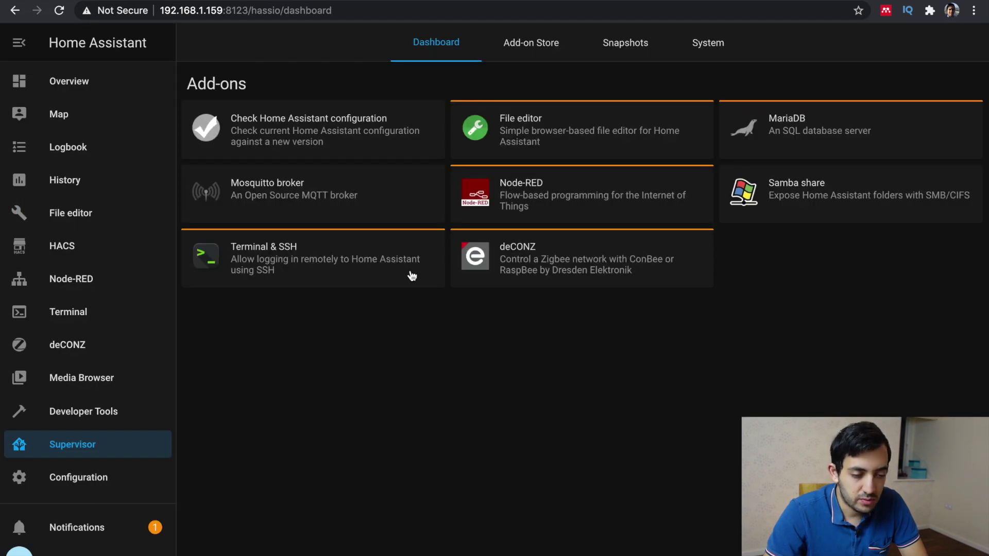
# Confirm Supervisor version 2020.12.6 on the System page, then go to Configuration.
pyautogui.click(712, 43)
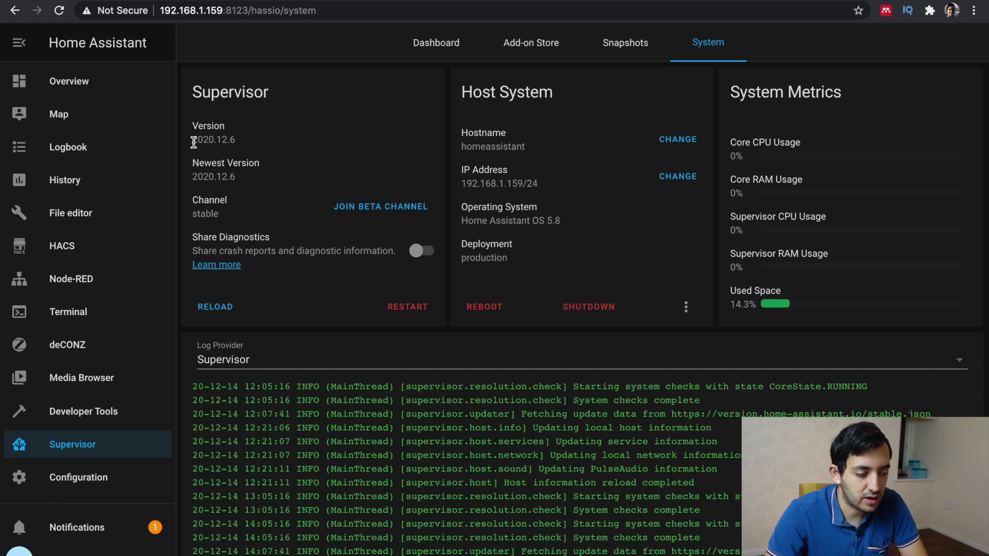
pyautogui.moveTo(194, 143); pyautogui.dragTo(248, 146)
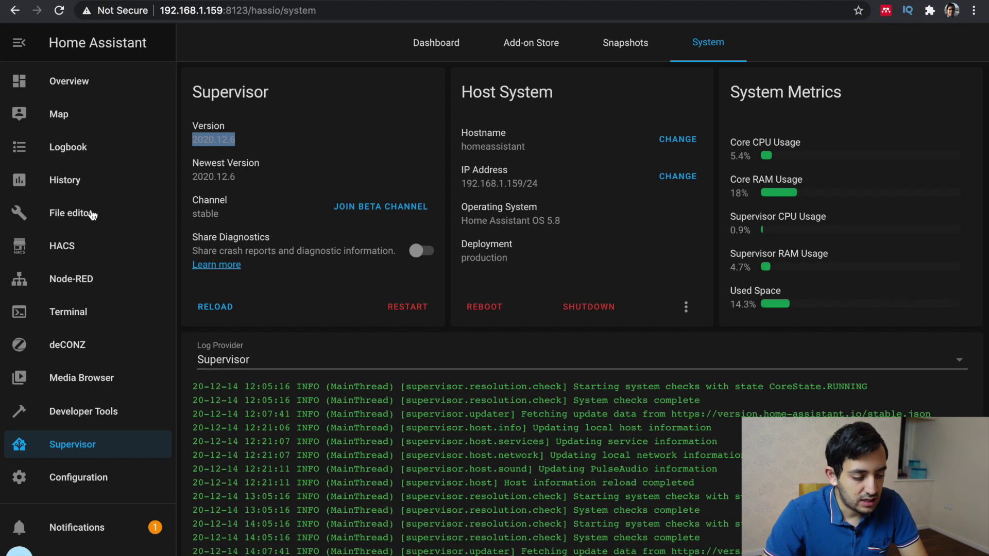
pyautogui.click(113, 478)
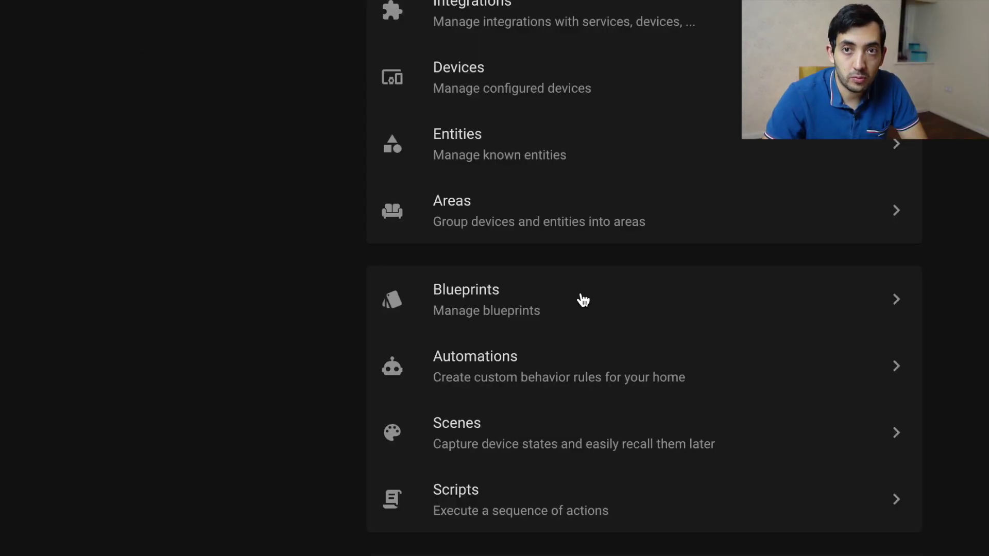
# View motion_light.yaml in File editor, then open config/automations/heating/turn_off_heating_when_room_empty.yaml.
pyautogui.click(583, 300)
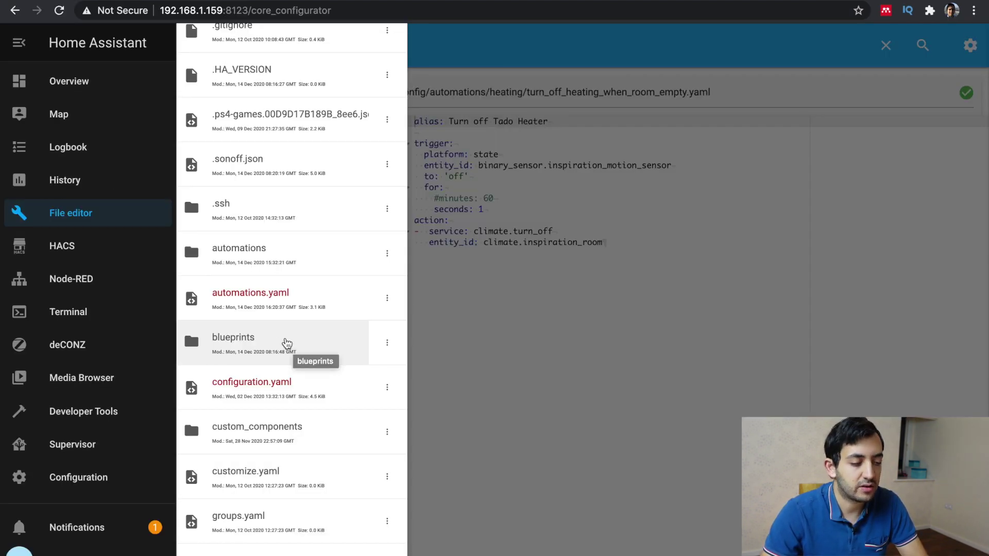
pyautogui.click(319, 343)
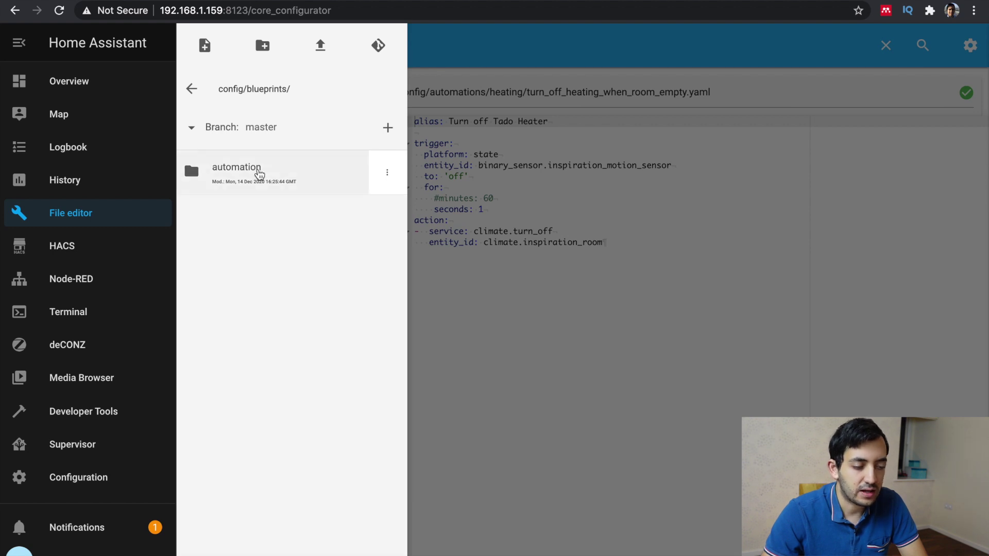
pyautogui.click(259, 175)
pyautogui.click(261, 185)
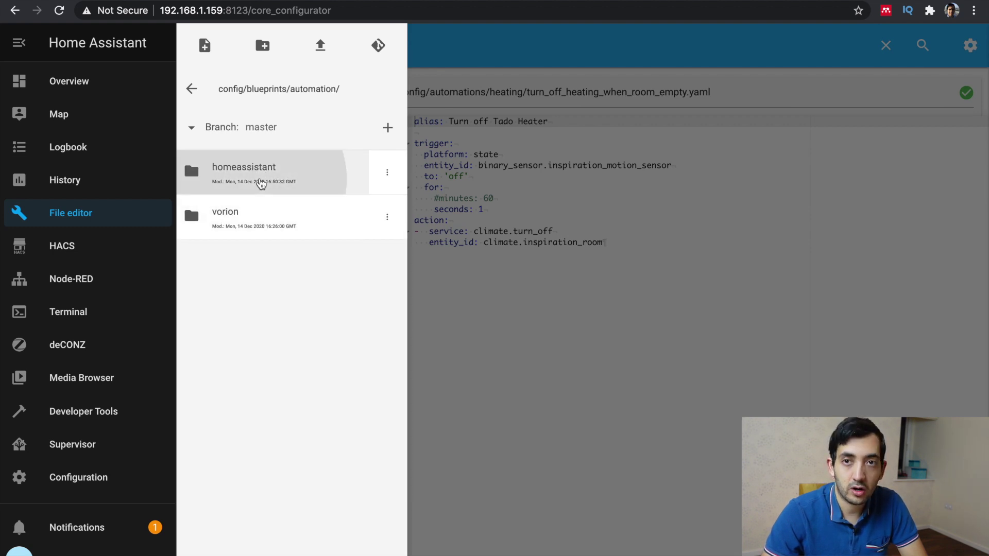
pyautogui.click(270, 189)
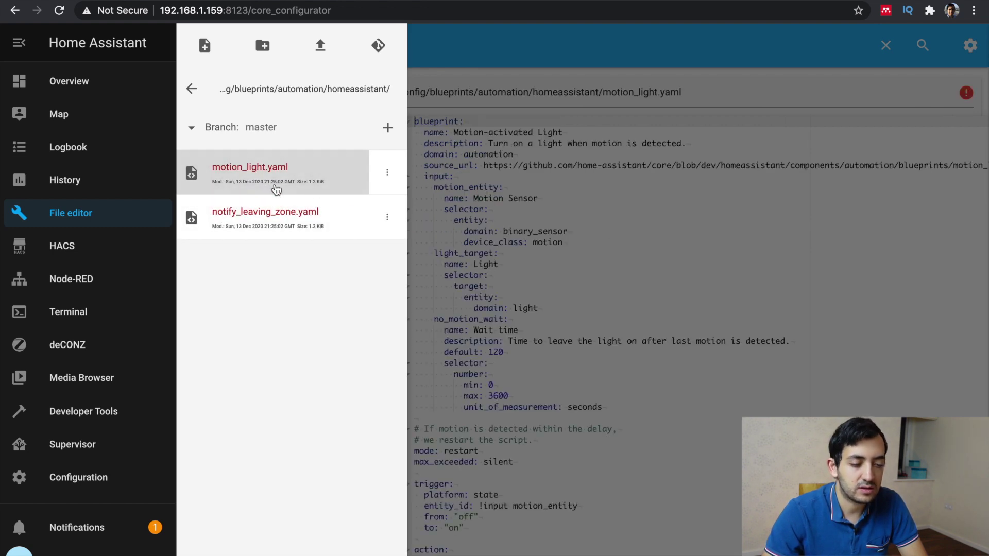
pyautogui.click(648, 272)
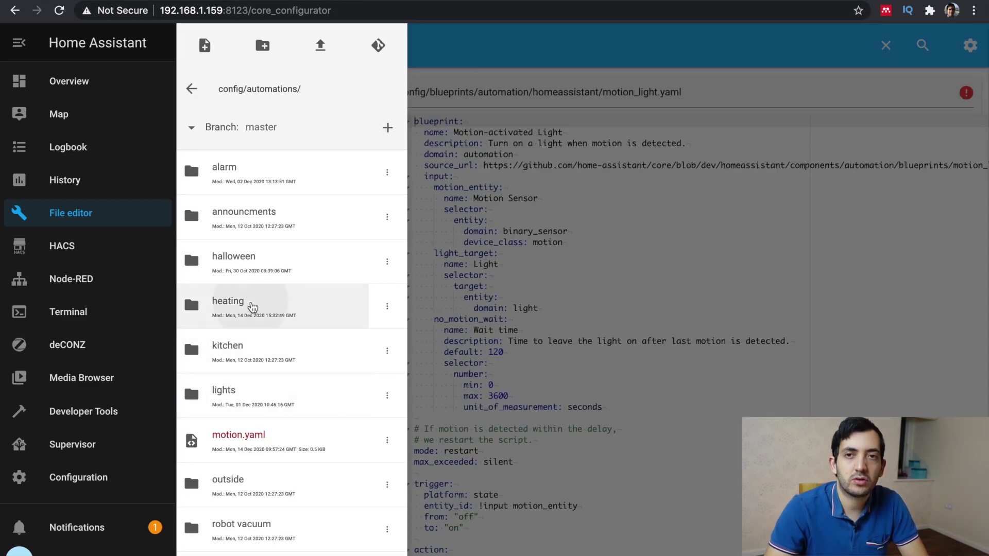
pyautogui.click(252, 307)
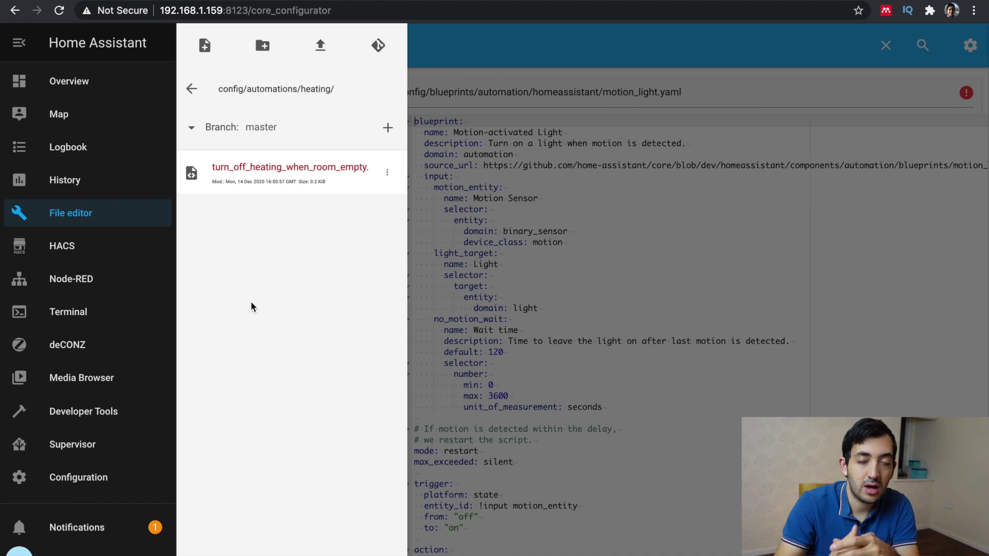
pyautogui.click(244, 170)
# Copy all YAML from turn_off_heating_when_room_empty.yaml and browse to blueprints/automation/homeassistant.
pyautogui.click(666, 238)
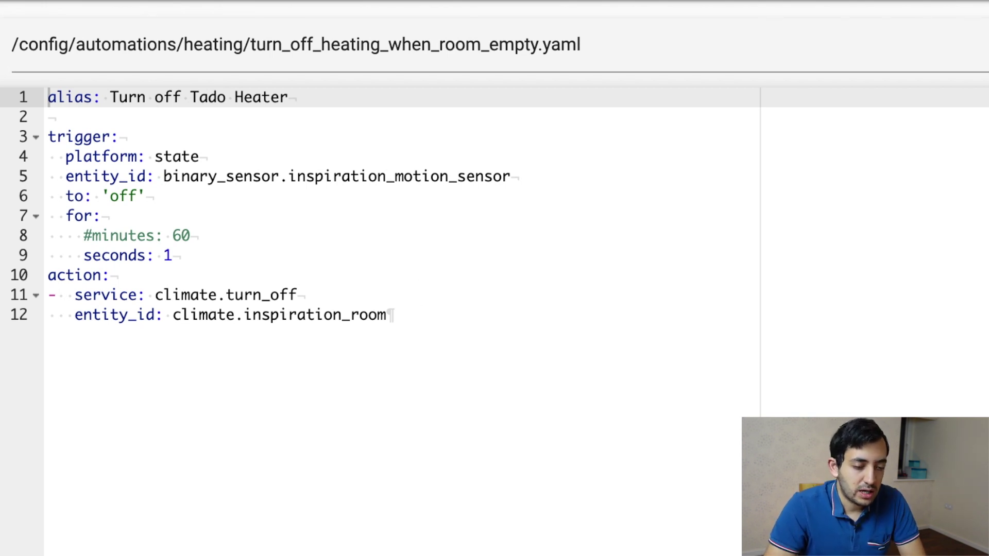
pyautogui.moveTo(533, 318); pyautogui.dragTo(332, 245)
pyautogui.hotkey('ctrl', 'a')
pyautogui.press('super+c')
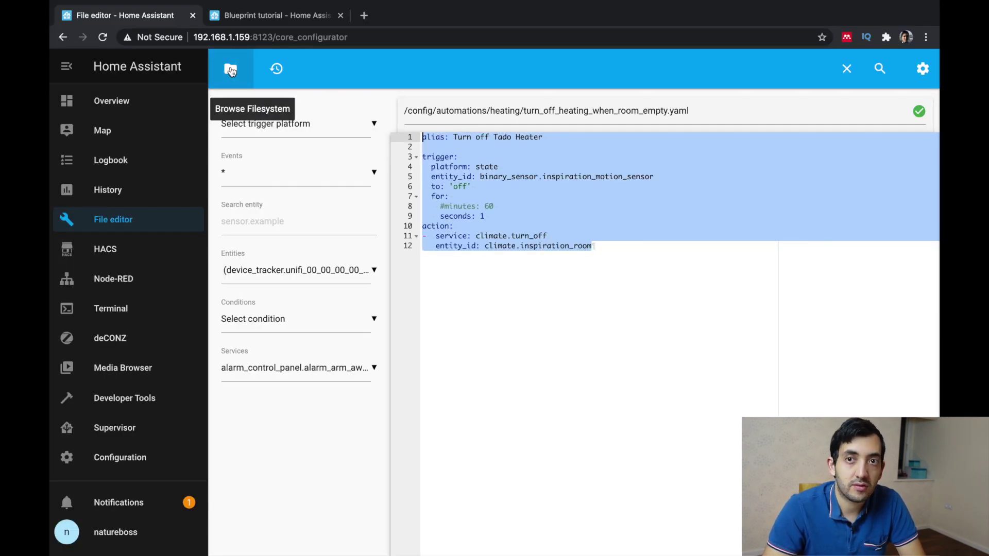
pyautogui.click(232, 71)
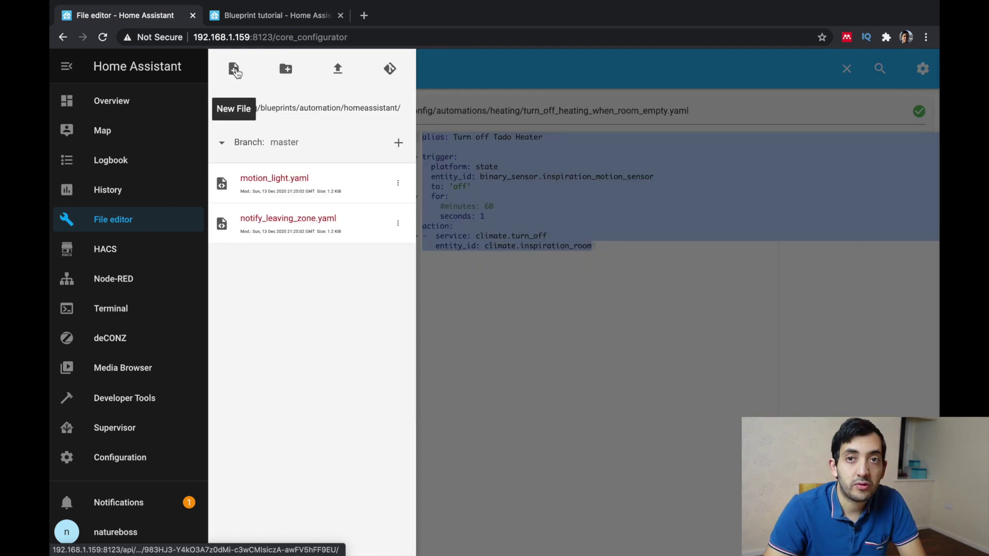
# Create heating.yaml in the homeassistant blueprints folder, paste the heater-off automation, and save.
pyautogui.click(235, 70)
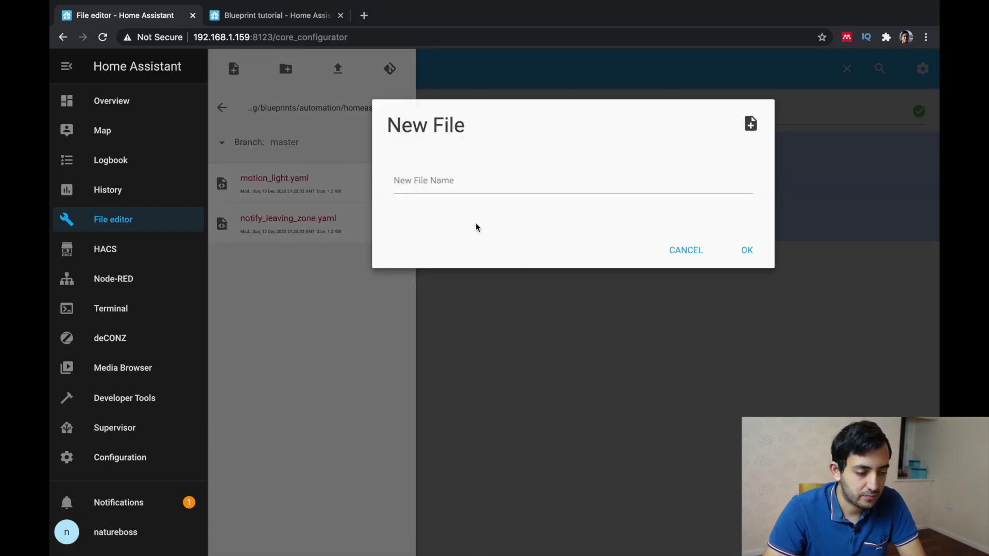
pyautogui.click(408, 178)
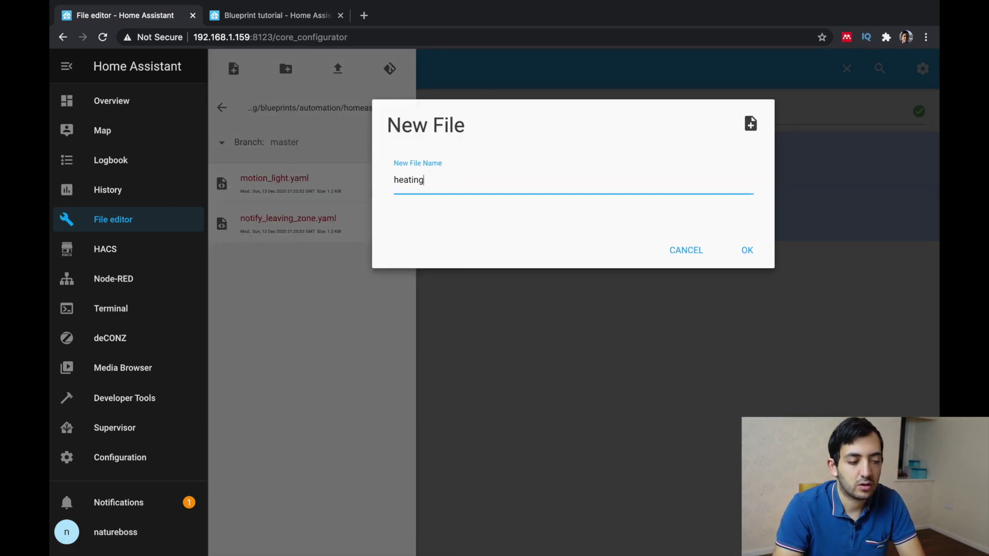
pyautogui.write('heating.yaml')
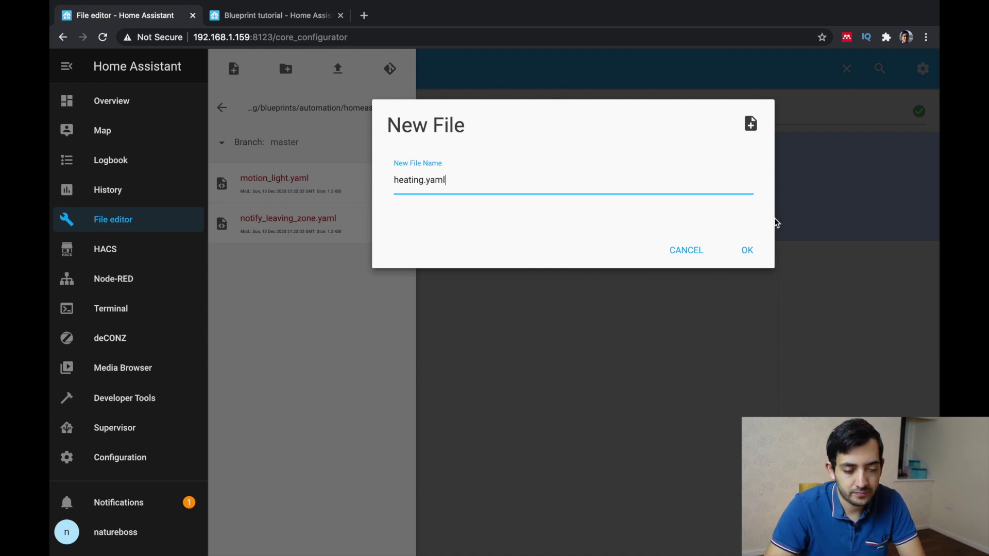
pyautogui.click(751, 252)
pyautogui.click(376, 193)
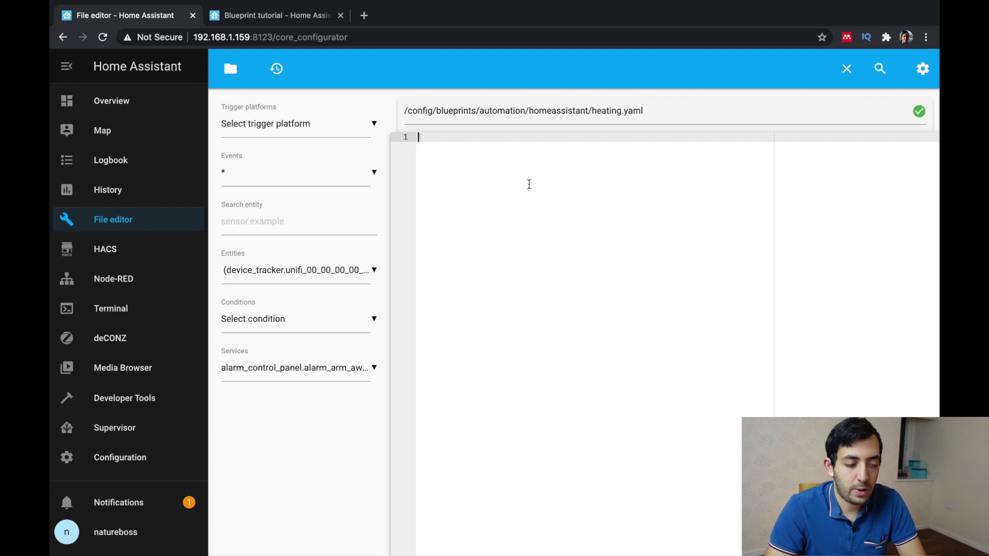
pyautogui.press('super+v')
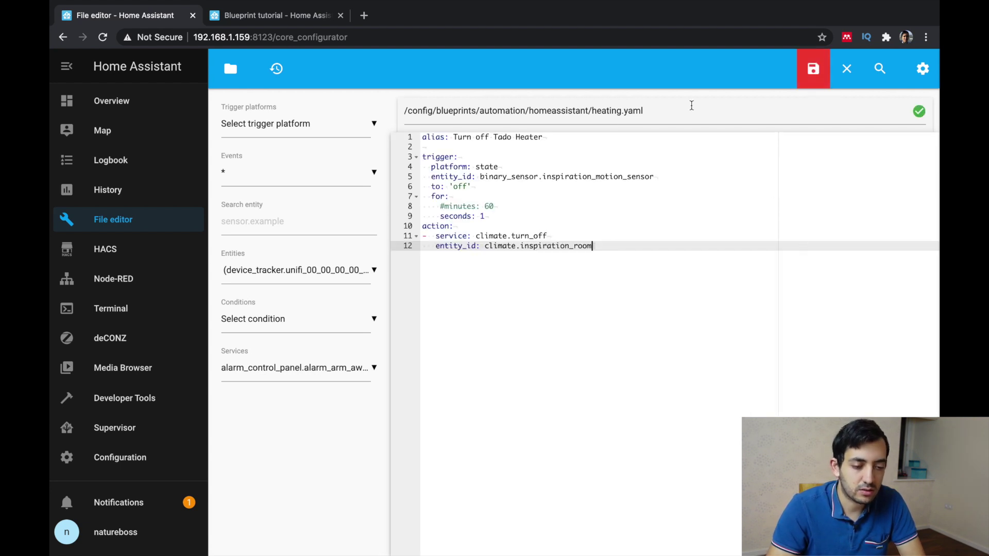
pyautogui.click(813, 69)
pyautogui.click(537, 189)
# Delete the alias line from heating.yaml and save.
pyautogui.moveTo(561, 136); pyautogui.dragTo(397, 135)
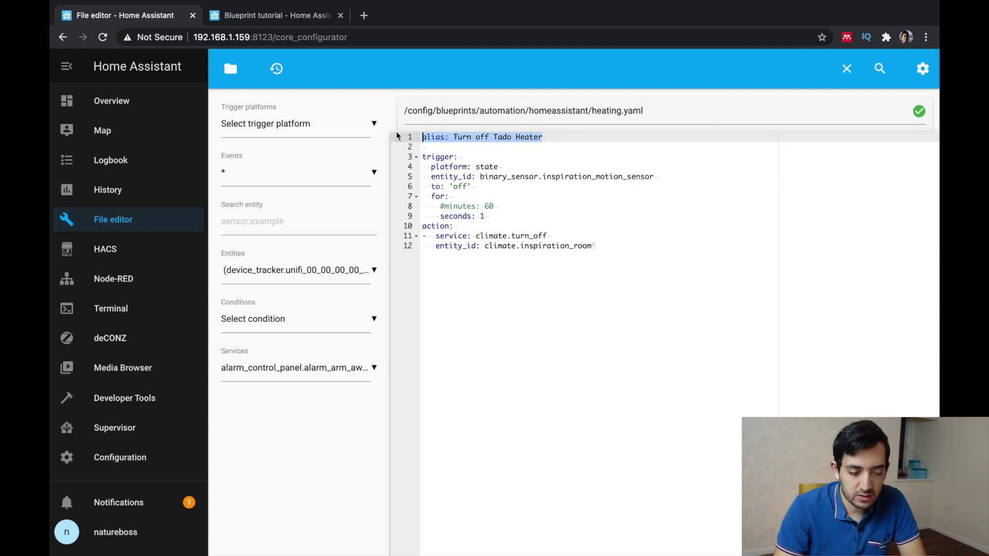
pyautogui.press('BackSpace')
pyautogui.click(813, 69)
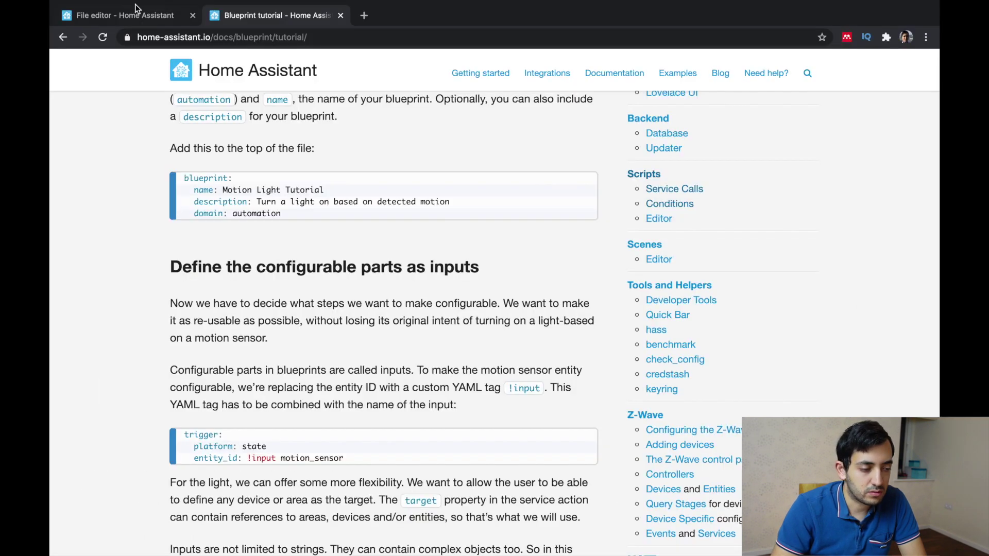
# Paste the tutorial's blueprint header at the top and name it 'Turn off heating'.
pyautogui.click(135, 9)
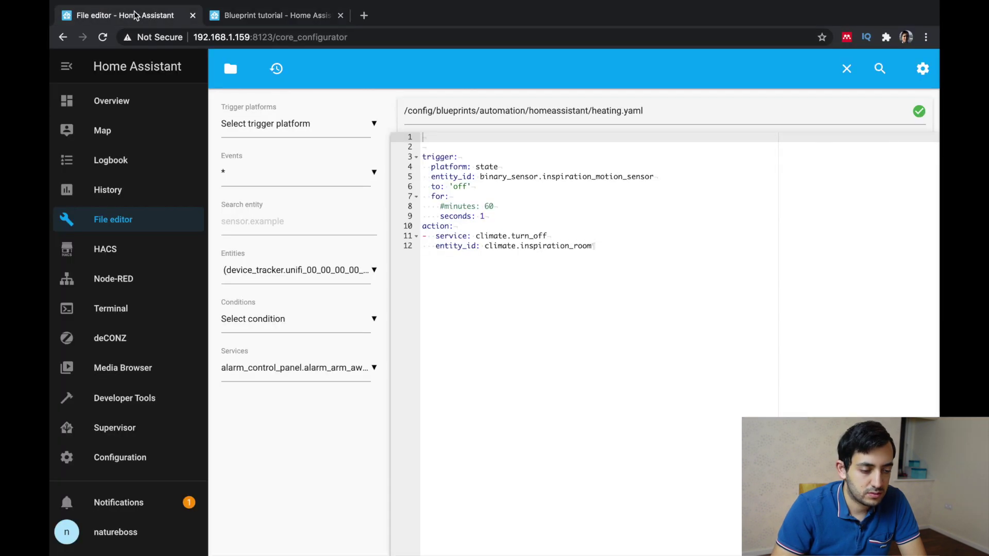
pyautogui.write('blueprint:   name: Motion Light Tutorial   description: Turn a light on based on detected motion   domain: automation')
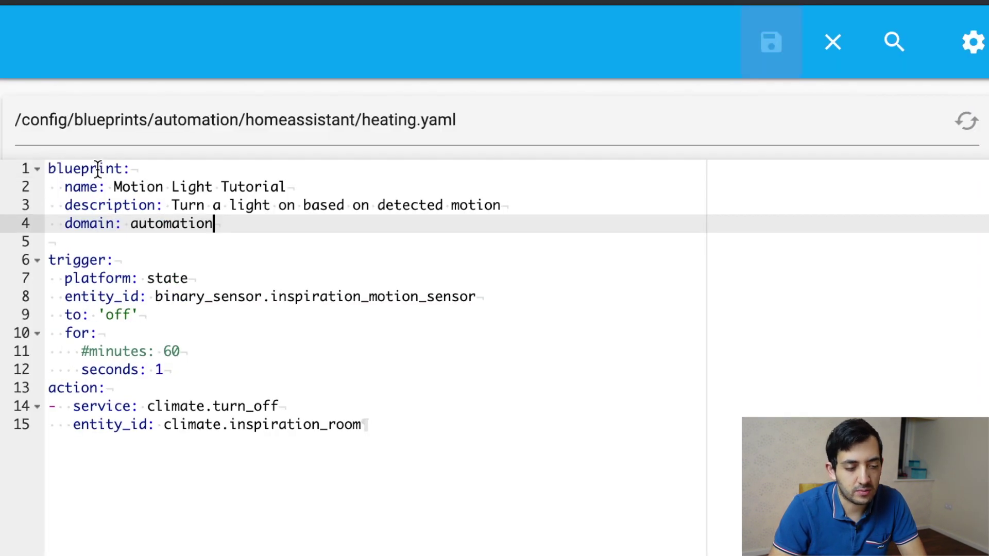
pyautogui.moveTo(119, 189); pyautogui.dragTo(280, 189)
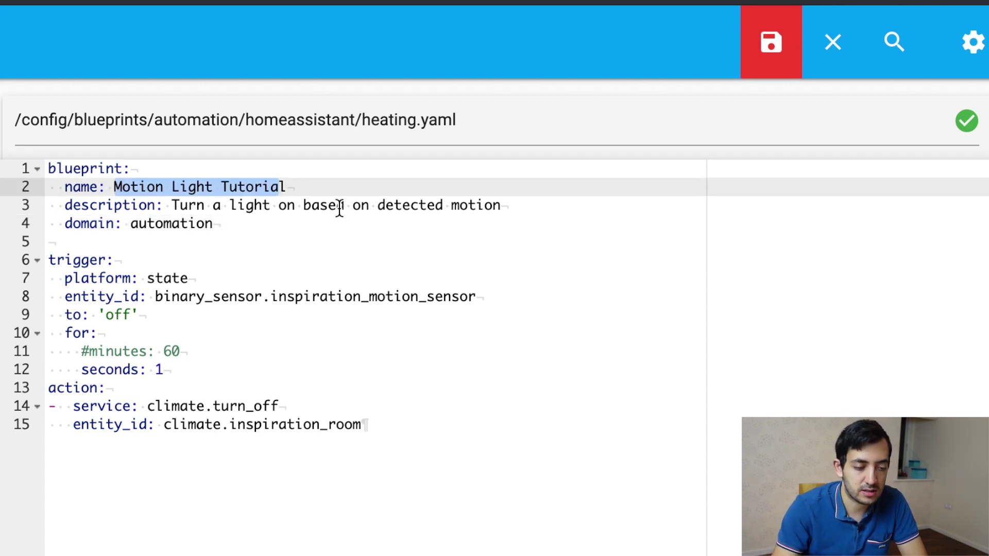
pyautogui.write('Trn')
pyautogui.press('BackSpace')
pyautogui.press('BackSpace')
pyautogui.write('urni')
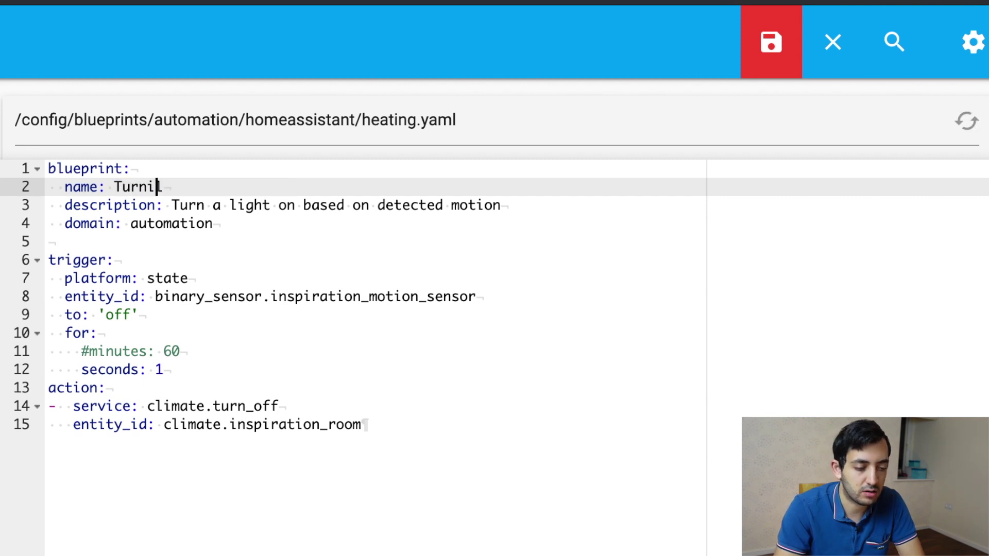
pyautogui.press('BackSpace')
pyautogui.write('off heating')
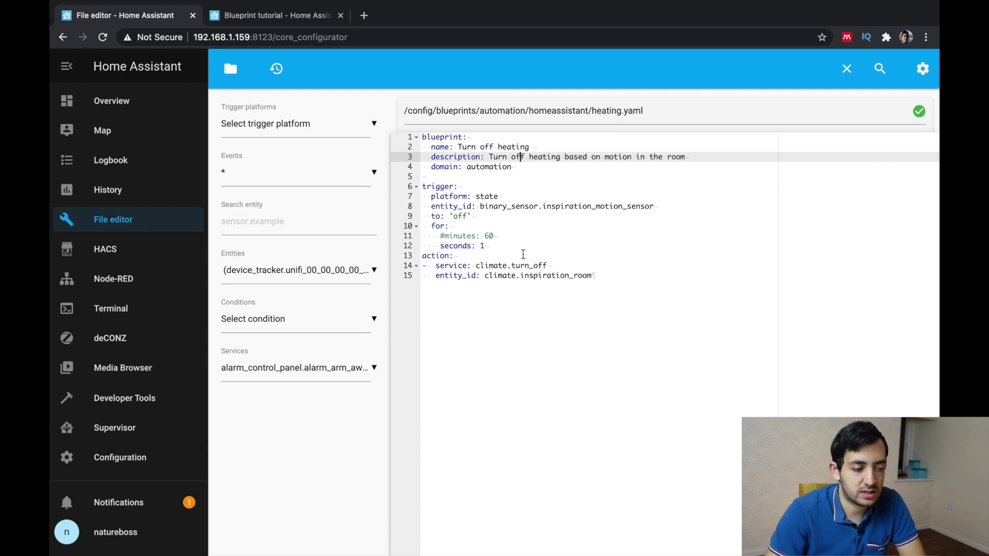
pyautogui.click(247, 15)
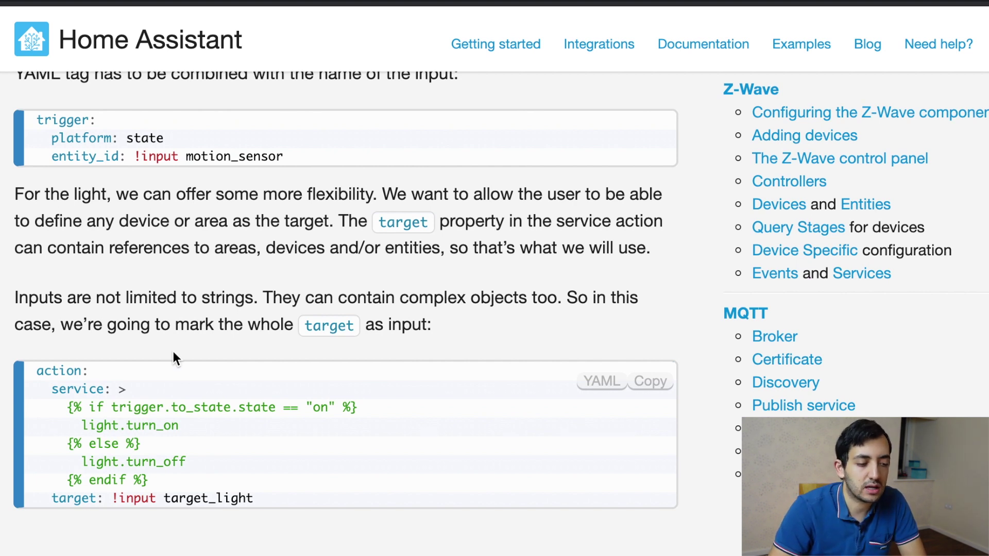
# Replace the trigger's hard-coded motion sensor entity with !input motion_sensor and save heating.yaml.
pyautogui.moveTo(133, 156); pyautogui.dragTo(297, 157)
pyautogui.hotkey('ctrl', 'c')
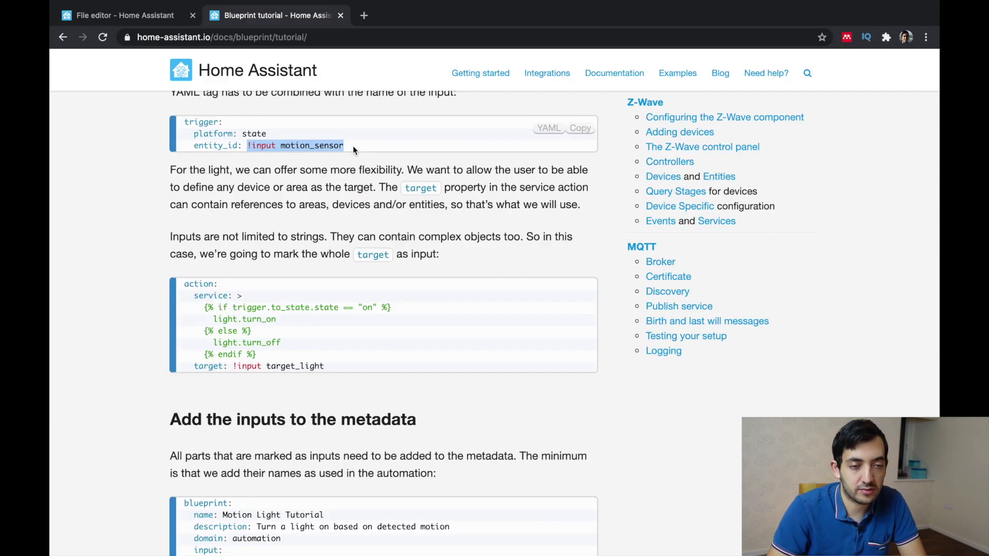
pyautogui.click(139, 17)
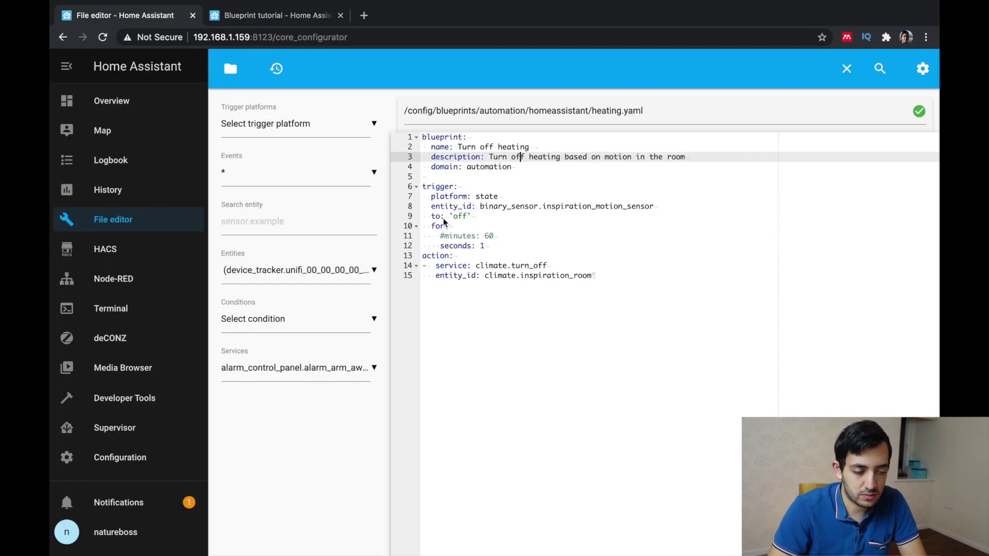
pyautogui.click(534, 245)
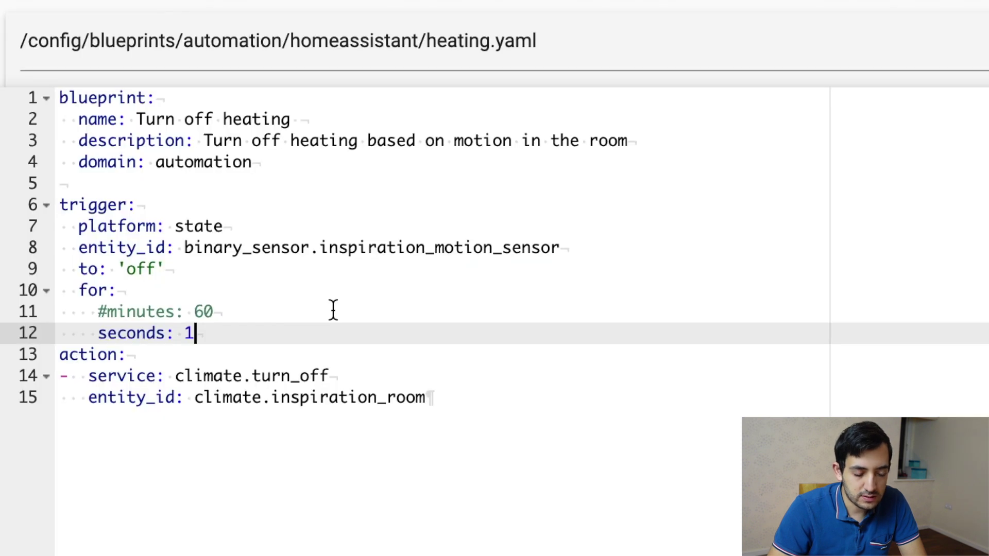
pyautogui.moveTo(186, 247); pyautogui.dragTo(594, 247)
pyautogui.press('BackSpace')
pyautogui.hotkey('ctrl', 'v')
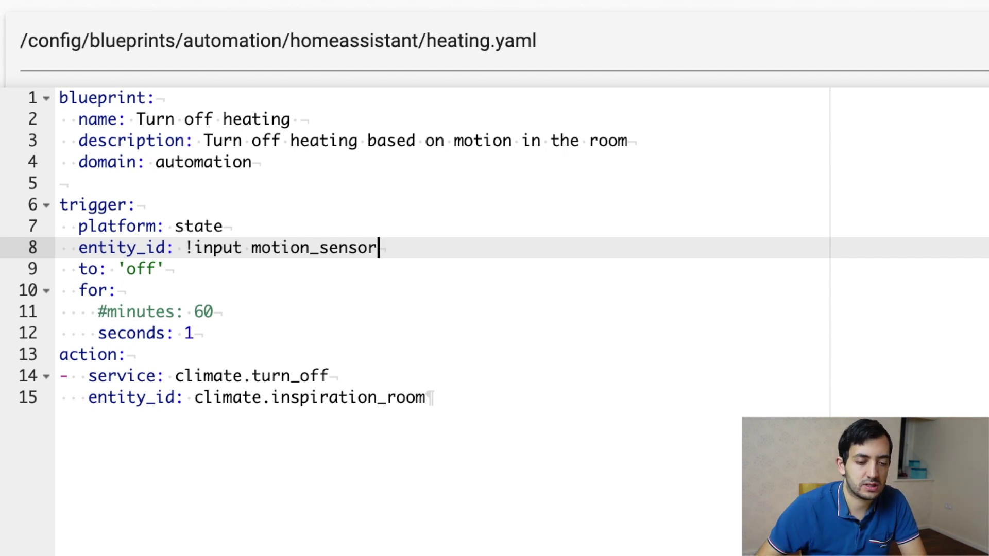
pyautogui.hotkey('ctrl', 's')
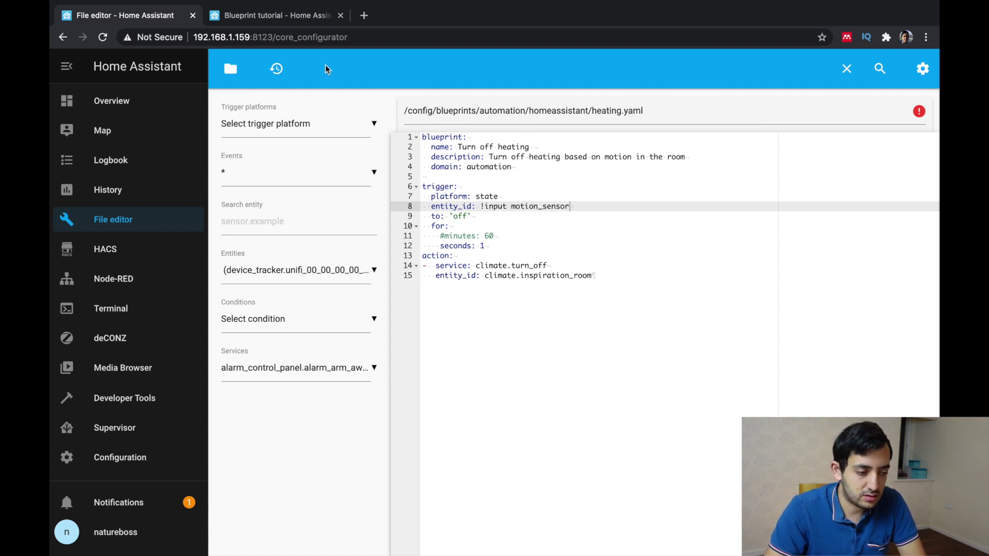
pyautogui.click(272, 17)
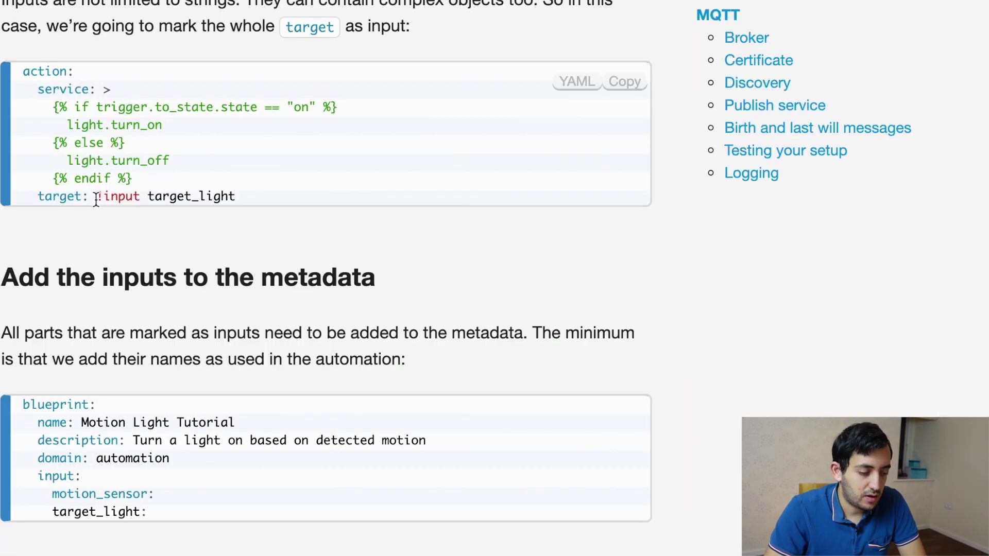
# Replace climate.inspiration_room in the action with !input target_climate and save.
pyautogui.moveTo(96, 200); pyautogui.dragTo(260, 205)
pyautogui.hotkey('ctrl', 'c')
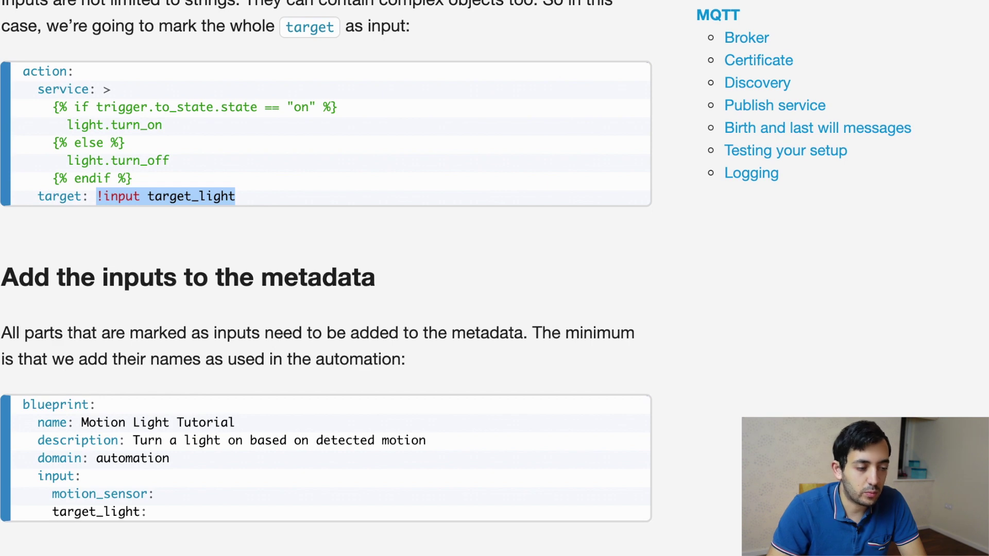
pyautogui.click(156, 22)
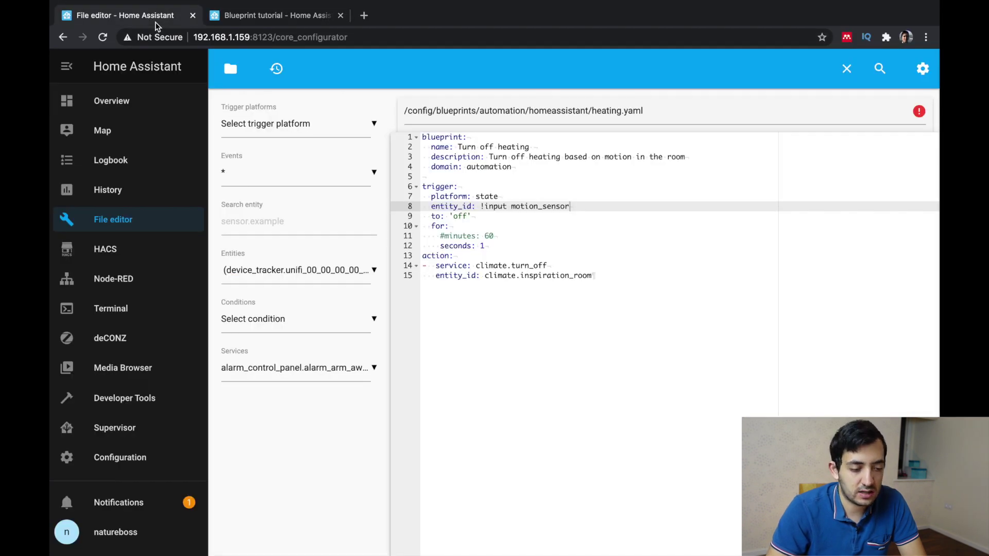
pyautogui.click(255, 14)
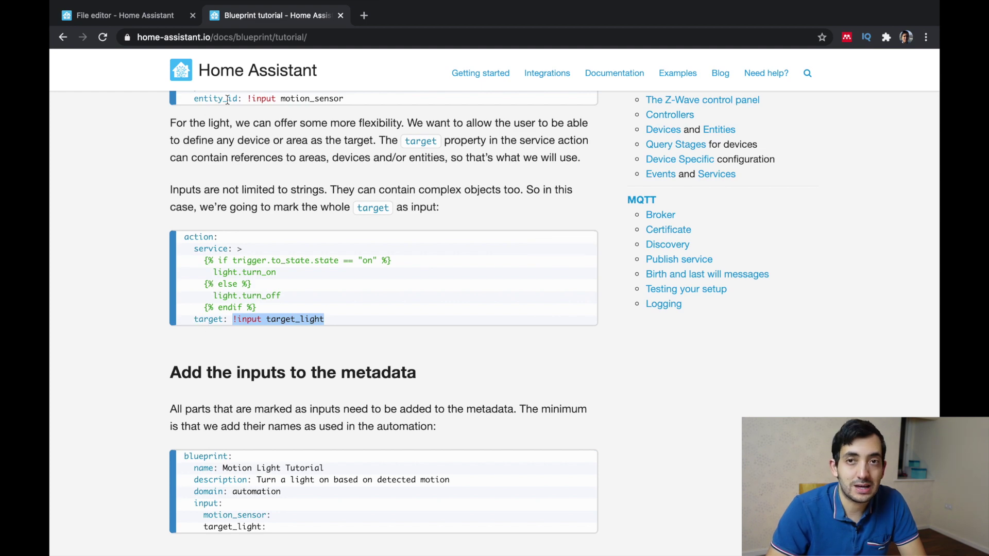
pyautogui.click(111, 14)
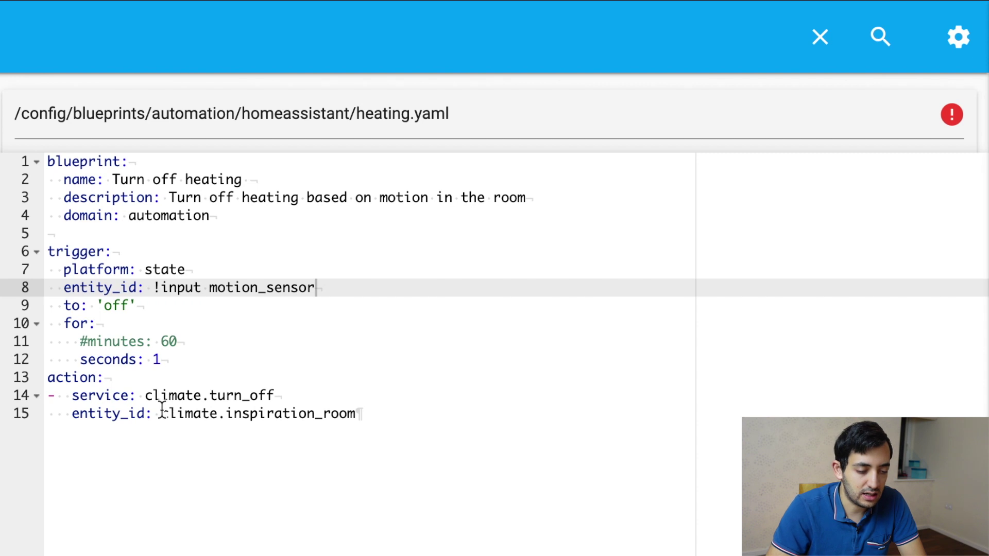
pyautogui.moveTo(484, 275); pyautogui.dragTo(648, 275)
pyautogui.hotkey('ctrl', 'v')
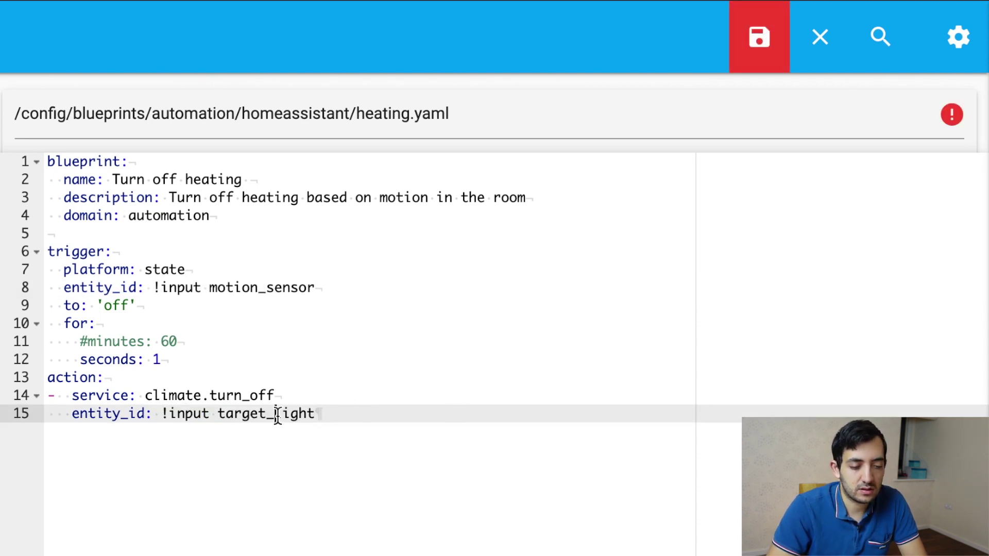
pyautogui.moveTo(276, 415); pyautogui.dragTo(337, 417)
pyautogui.write('climate')
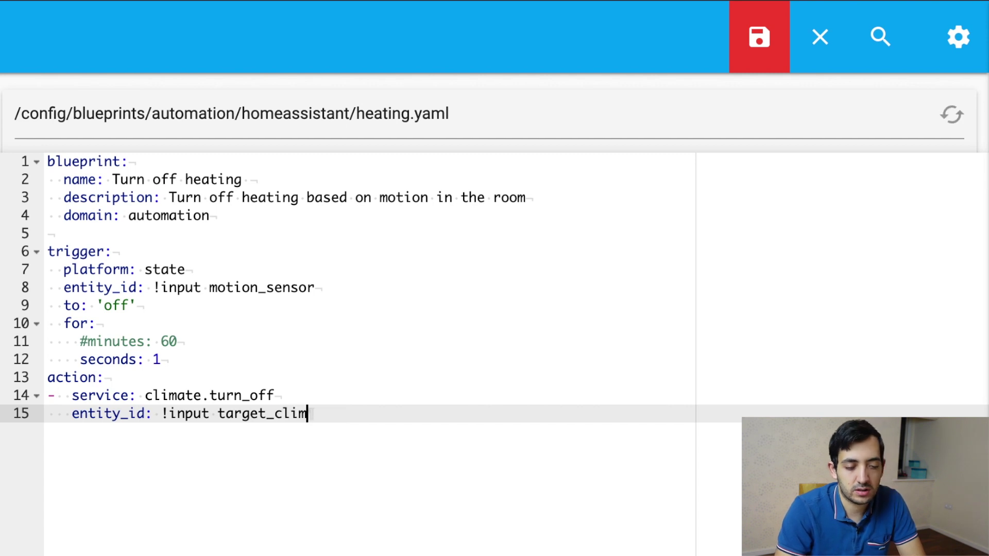
pyautogui.click(756, 51)
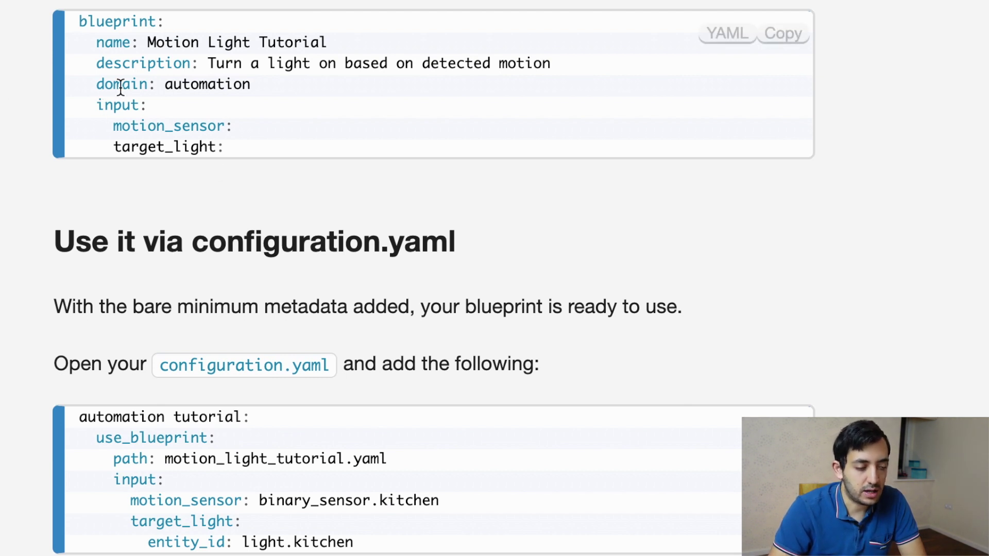
# Paste the tutorial's input block after the domain line of the blueprint metadata and save.
pyautogui.moveTo(98, 105); pyautogui.dragTo(256, 146)
pyautogui.hotkey('ctrl', 'c')
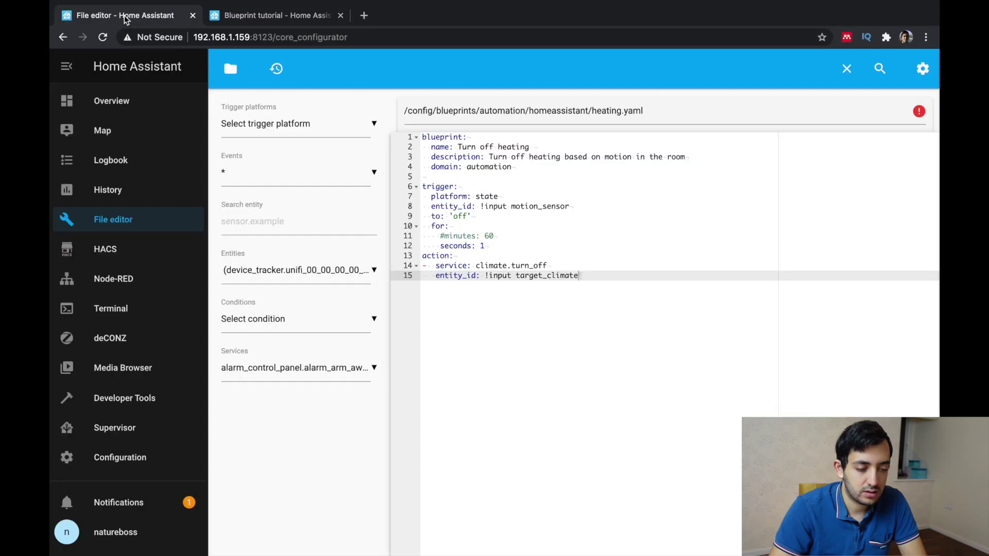
pyautogui.click(512, 166)
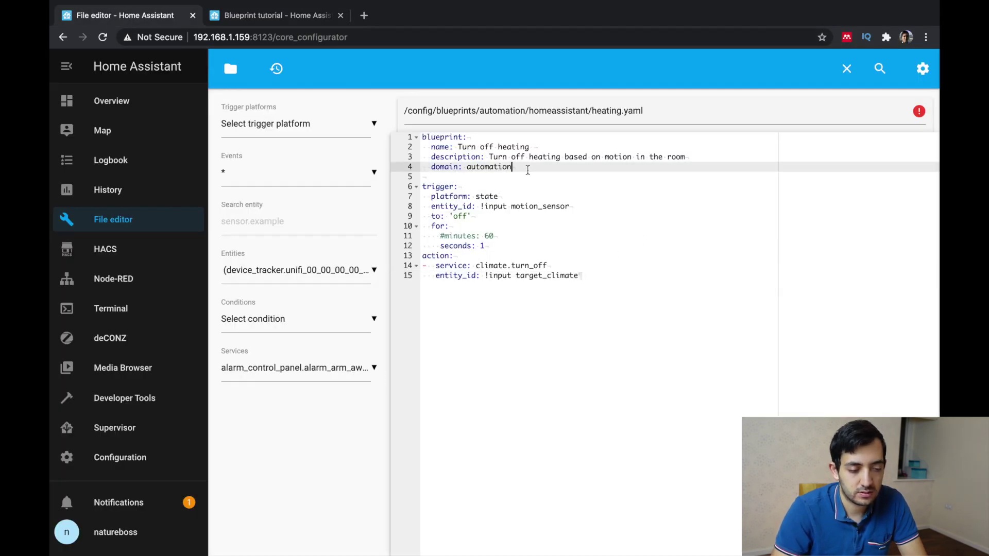
pyautogui.press('Return')
pyautogui.hotkey('ctrl', 'v')
pyautogui.click(812, 69)
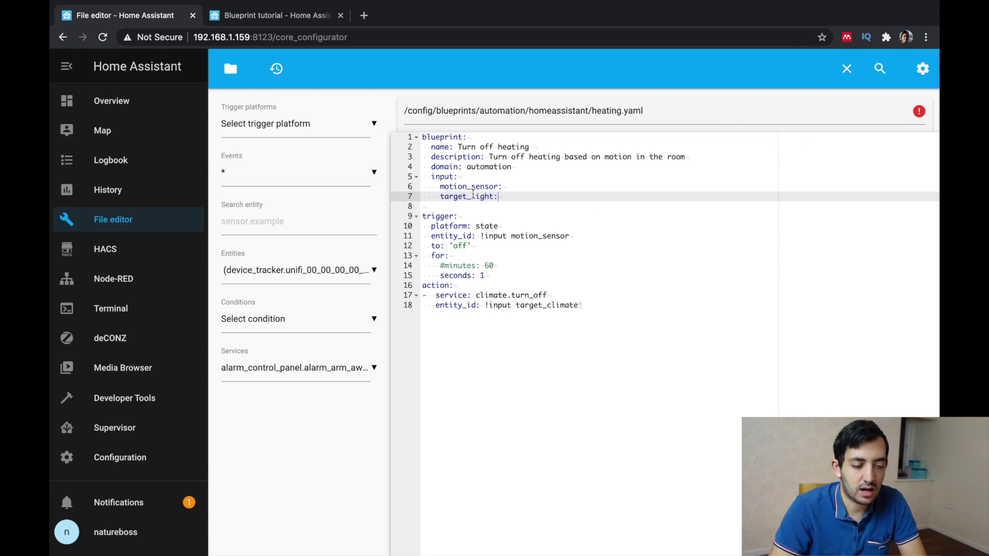
# Rename the target_light input to target_climate and save heating.yaml.
pyautogui.moveTo(470, 197)
pyautogui.mouseDown()
pyautogui.moveTo(499, 196)
pyautogui.moveTo(471, 195)
pyautogui.mouseUp()
pyautogui.click(495, 197)
pyautogui.write('climat')
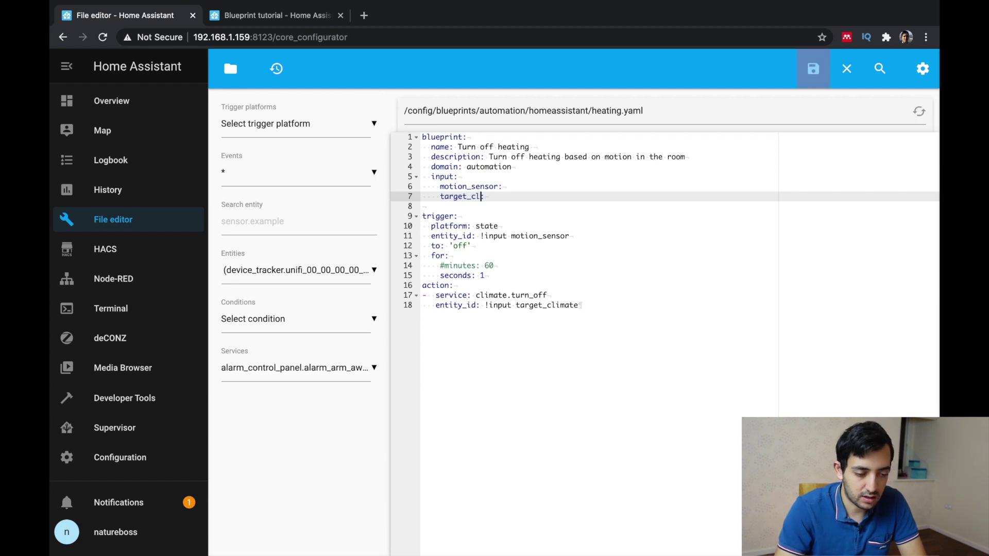
pyautogui.write('e')
pyautogui.click(813, 68)
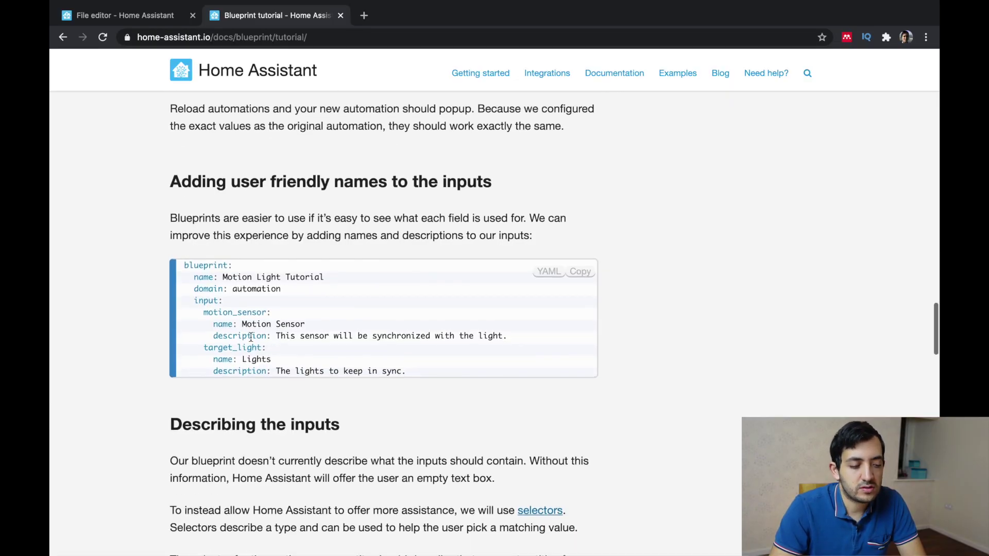
# Add the tutorial's name and description lines under the motion_sensor input.
pyautogui.moveTo(213, 324); pyautogui.dragTo(596, 343)
pyautogui.hotkey('ctrl', 'c')
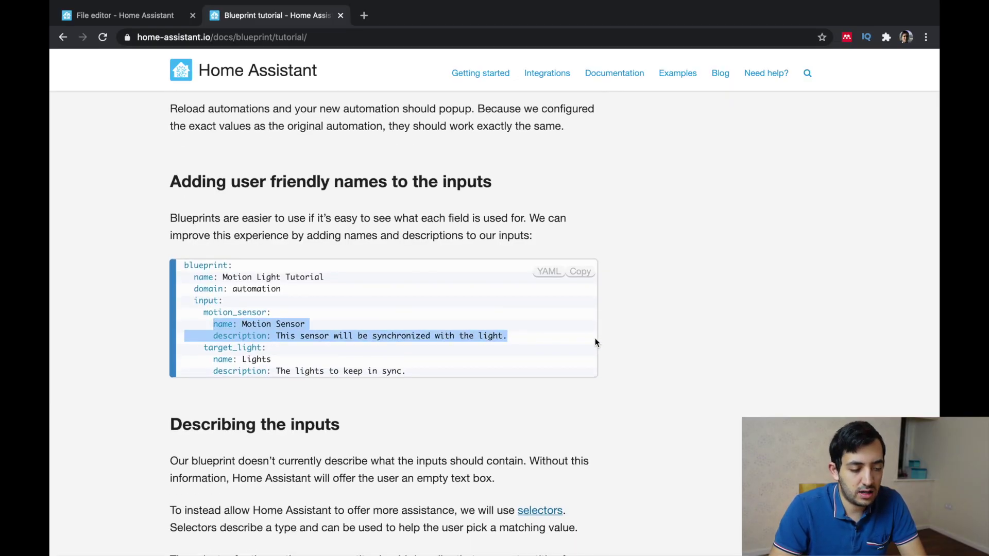
pyautogui.click(136, 19)
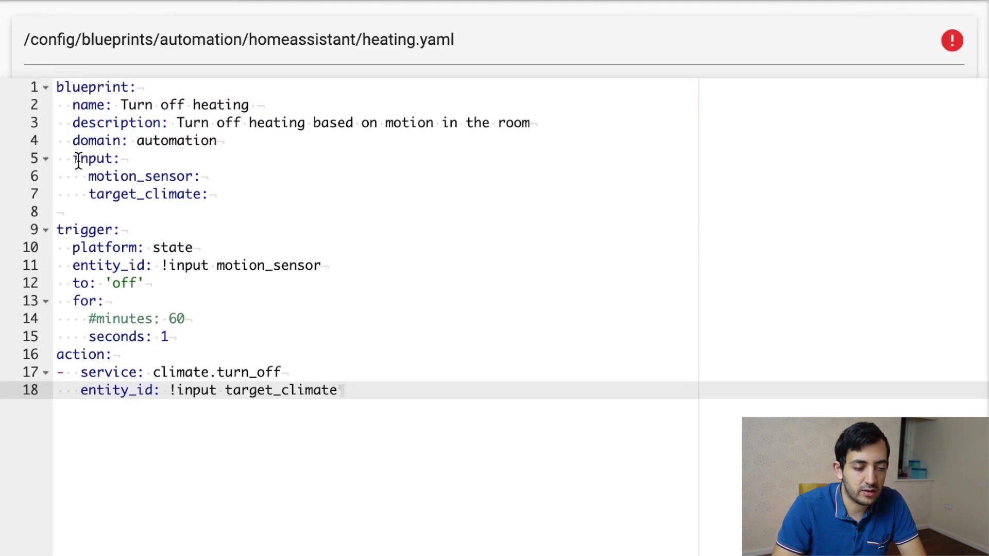
pyautogui.click(476, 177)
pyautogui.click(476, 184)
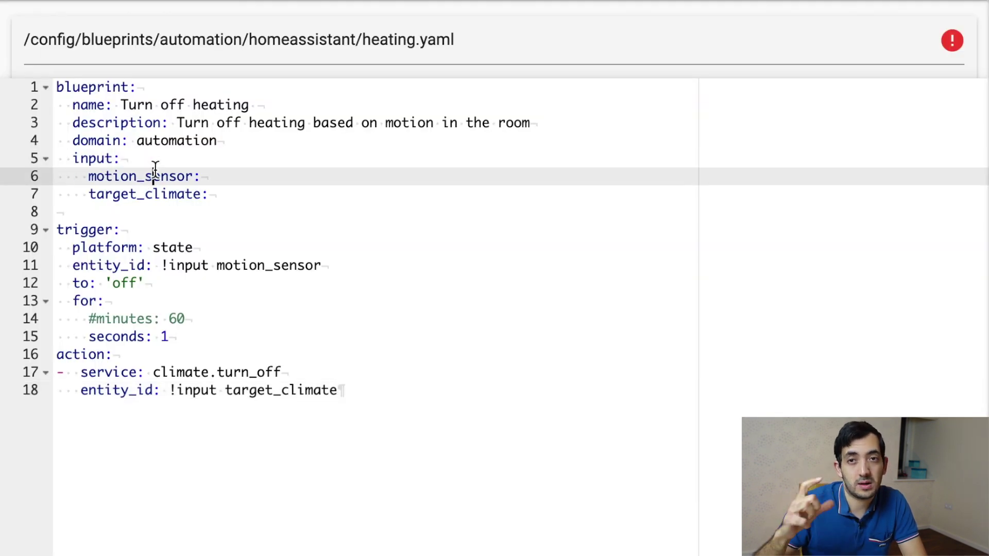
pyautogui.click(204, 176)
pyautogui.press('Return')
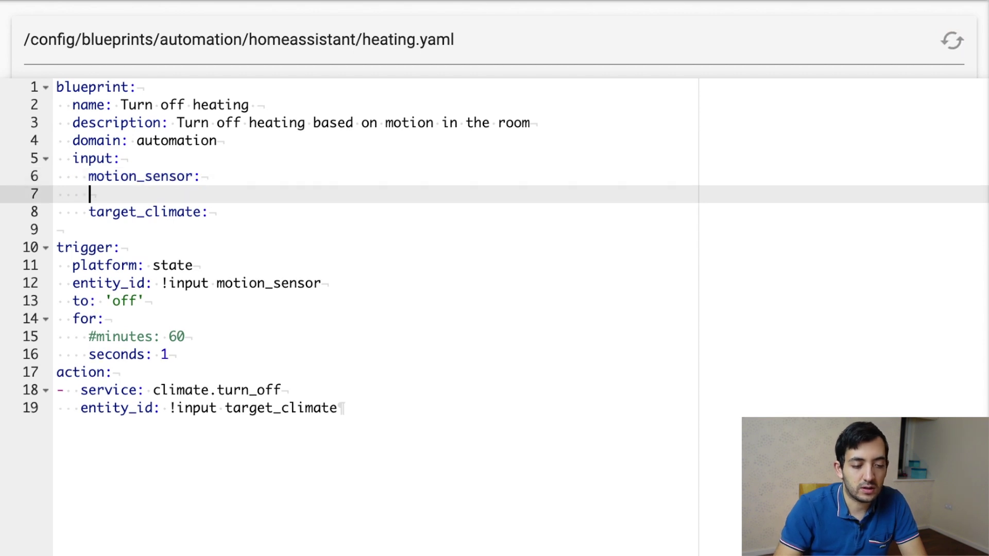
pyautogui.hotkey('ctrl', 'v')
# Add the same name and description lines under target_climate and save heating.yaml.
pyautogui.click(281, 235)
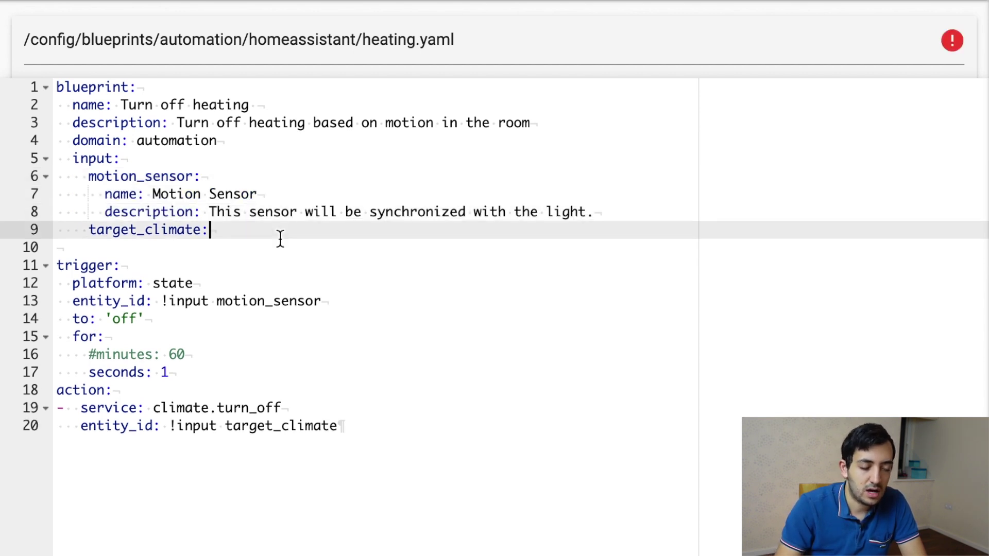
pyautogui.hotkey('shift', 'Down')
pyautogui.click(275, 233)
pyautogui.press('Down')
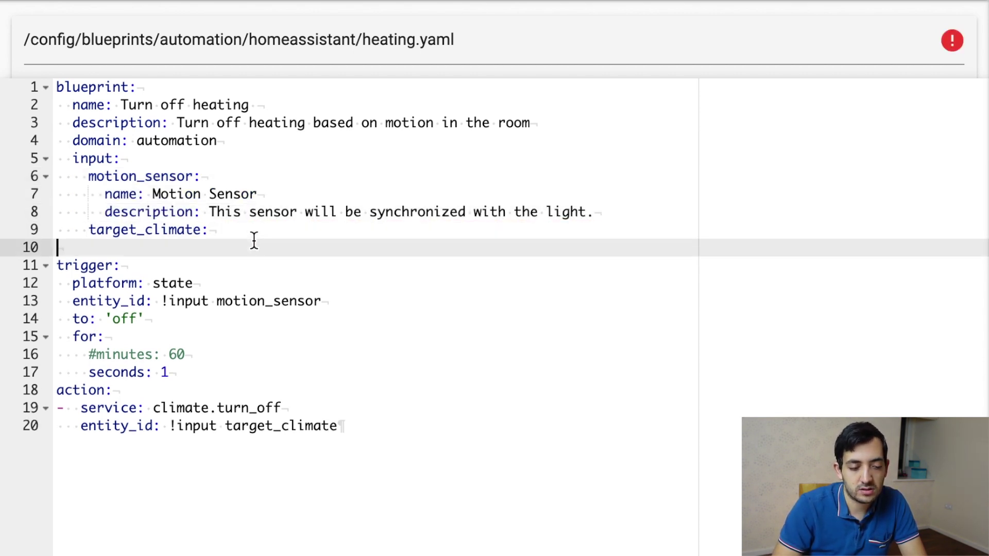
pyautogui.press('Up')
pyautogui.press('Return')
pyautogui.hotkey('ctrl', 'v')
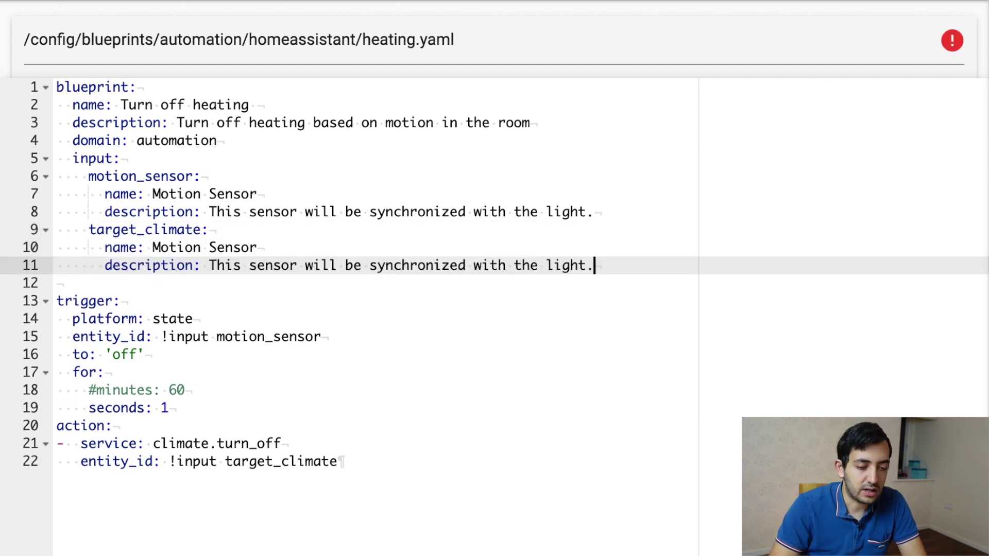
pyautogui.hotkey('ctrl', 's')
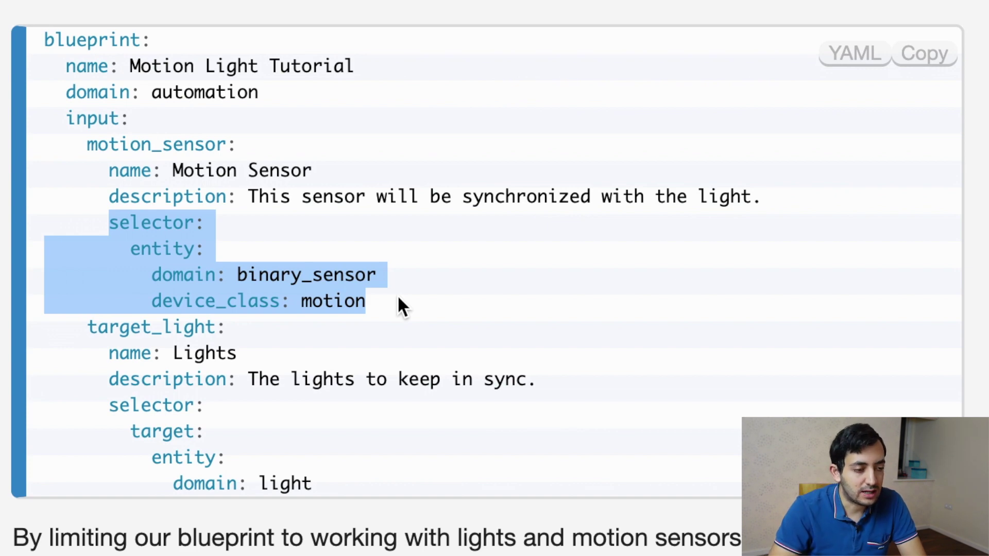
# Paste the binary_sensor motion selector under the motion sensor description and save heating.yaml.
pyautogui.click(132, 18)
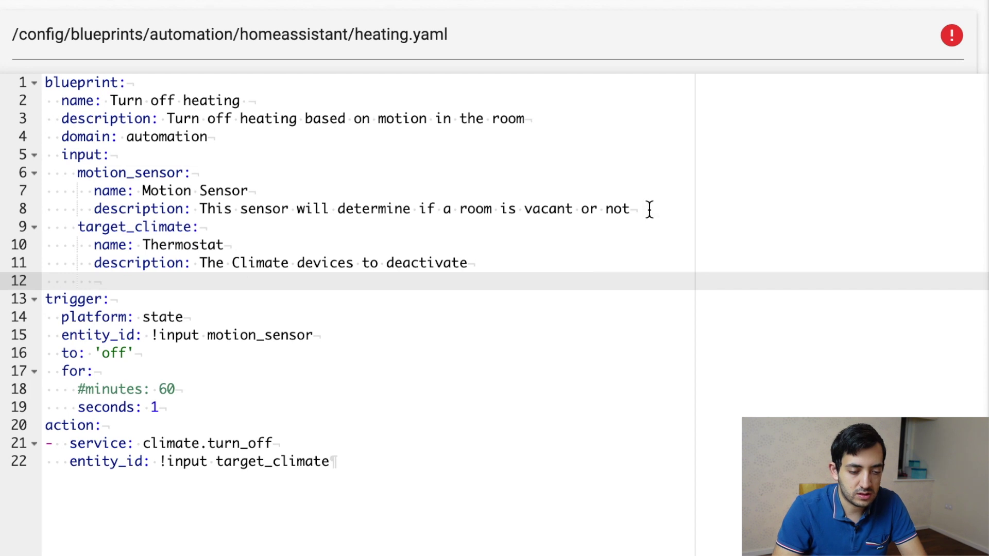
pyautogui.click(753, 207)
pyautogui.press('Return')
pyautogui.write('selector:         entity:           domain: binary_sensor           device_class: motion')
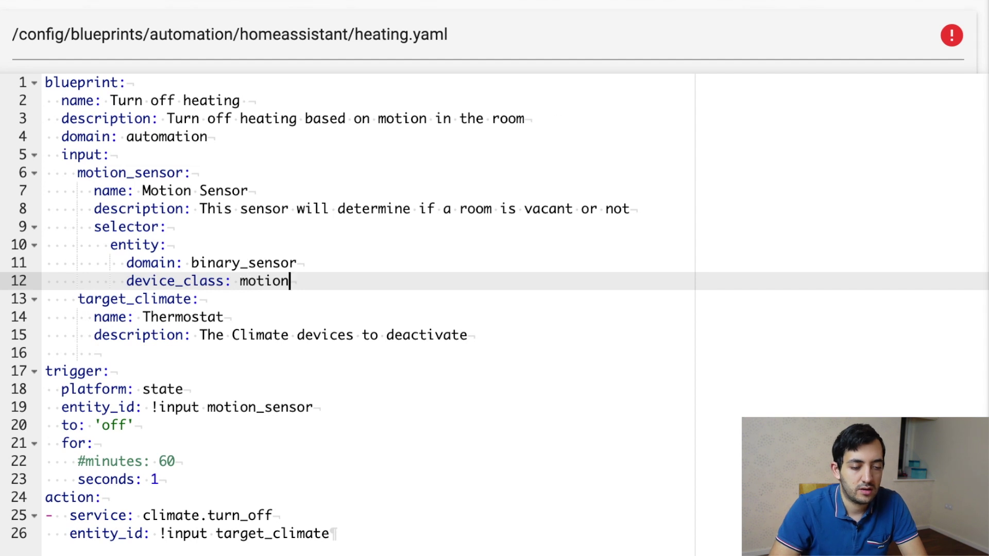
pyautogui.hotkey('ctrl', 's')
# Add a new line below the Thermostat input description.
pyautogui.click(572, 346)
pyautogui.click(552, 330)
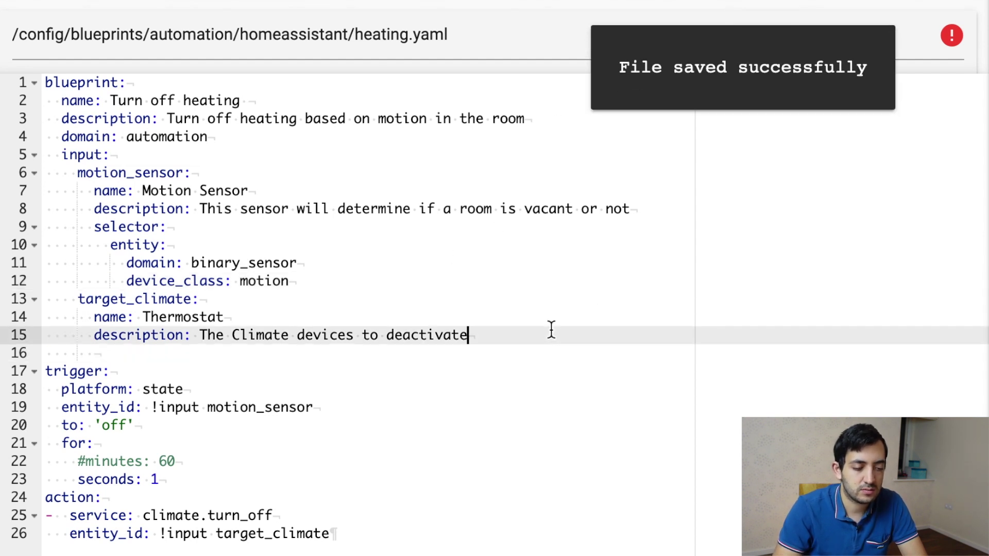
pyautogui.press('Return')
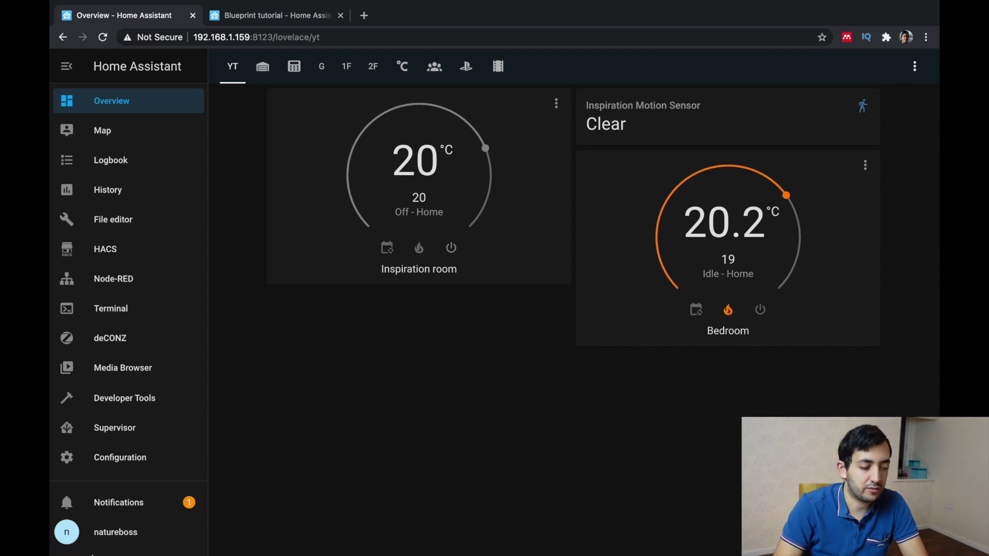
# Go to Configuration > Blueprints and start a new automation from Turn off heating.
pyautogui.click(133, 461)
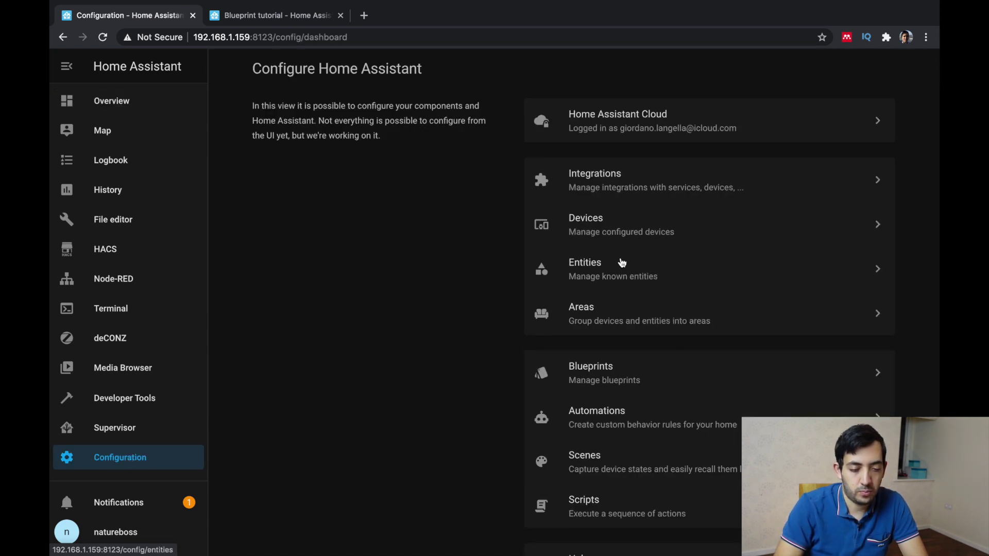
pyautogui.click(606, 384)
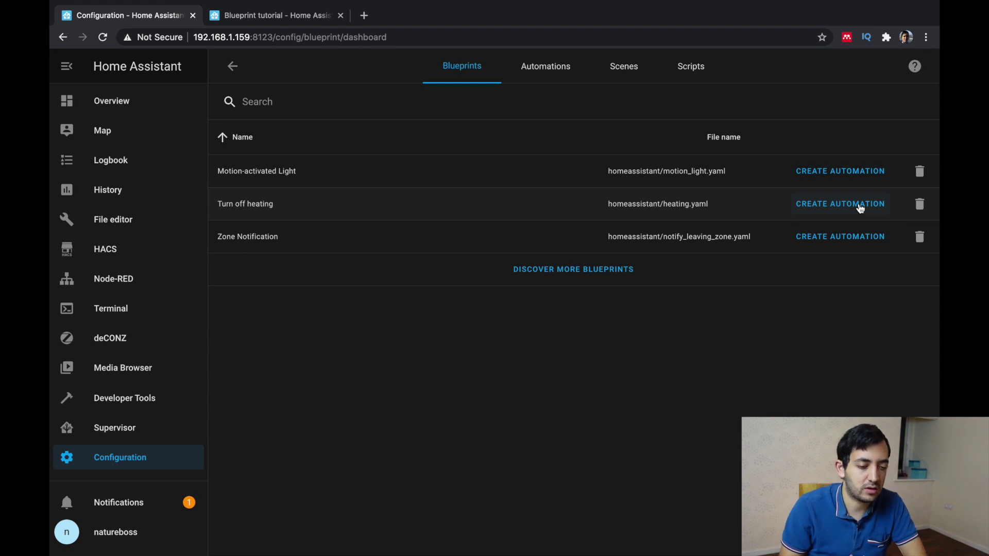
pyautogui.click(860, 206)
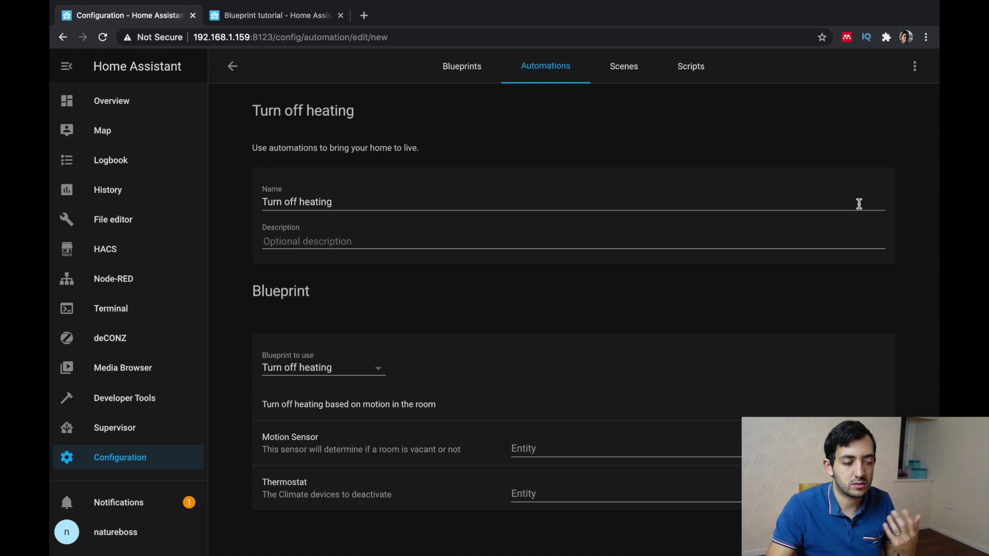
# Name the automation 'Turn off heating in room 1' and describe it as 'bedroom'.
pyautogui.click(387, 200)
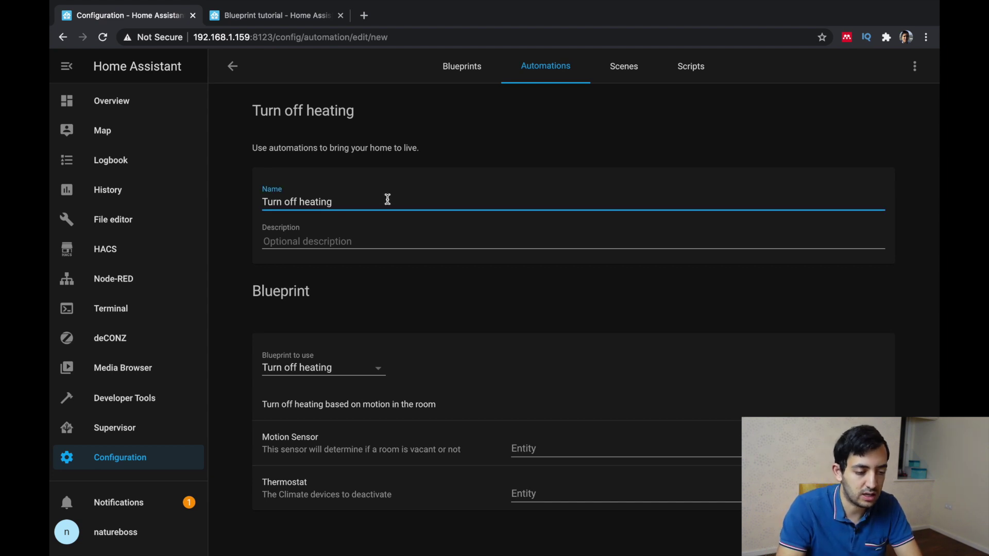
pyautogui.write('in room 1')
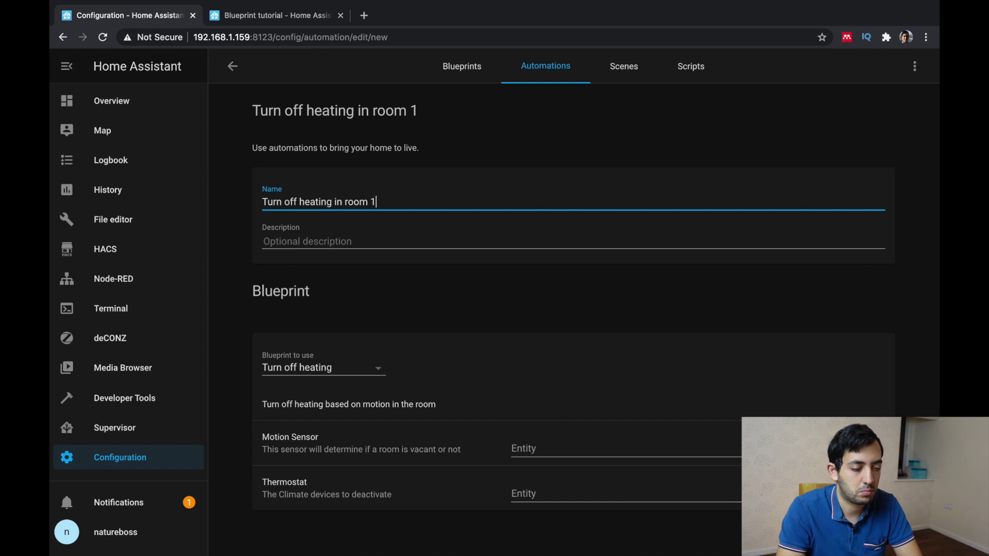
pyautogui.click(308, 241)
pyautogui.write('bedroom')
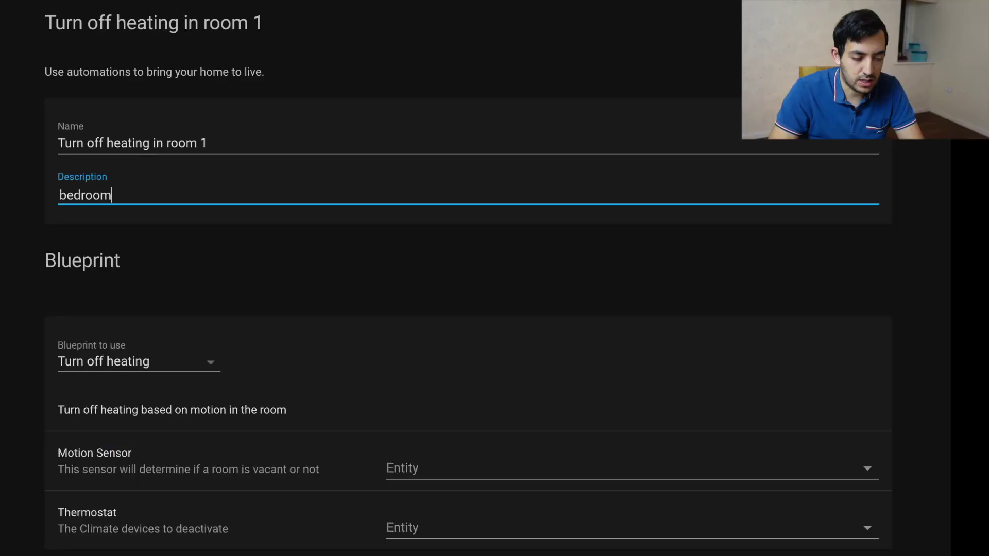
# Select Landing sensor 2 motion as the motion sensor and Bedroom as the thermostat.
pyautogui.click(490, 467)
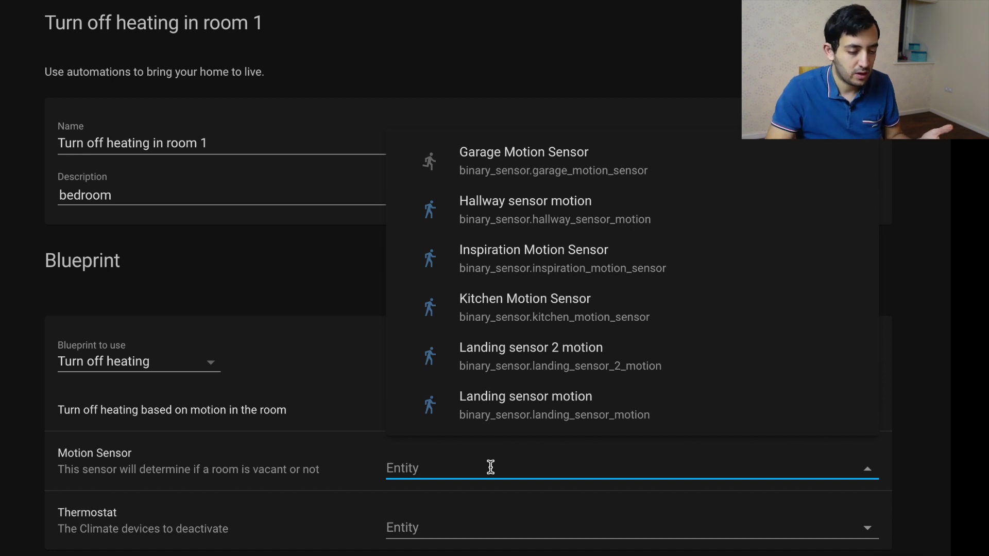
pyautogui.click(503, 362)
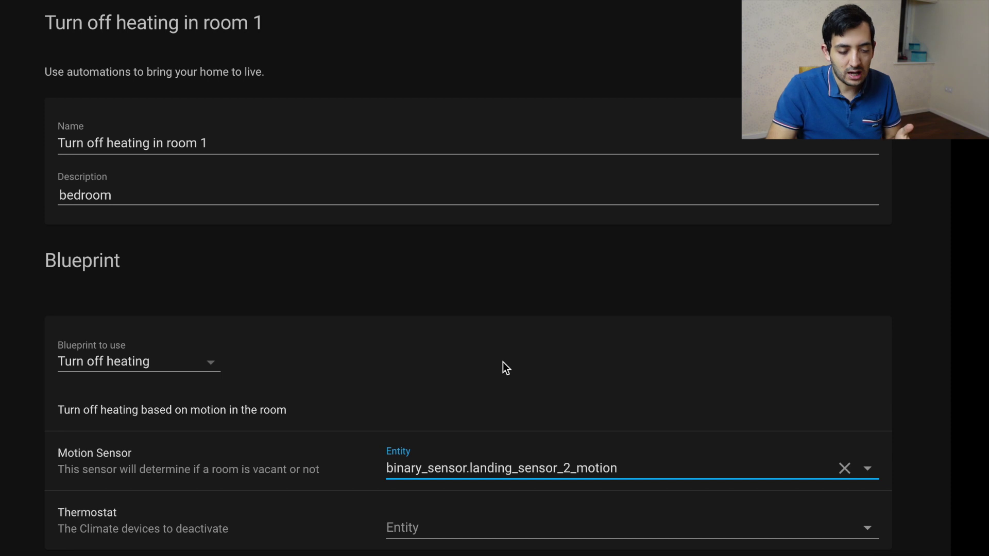
pyautogui.click(480, 530)
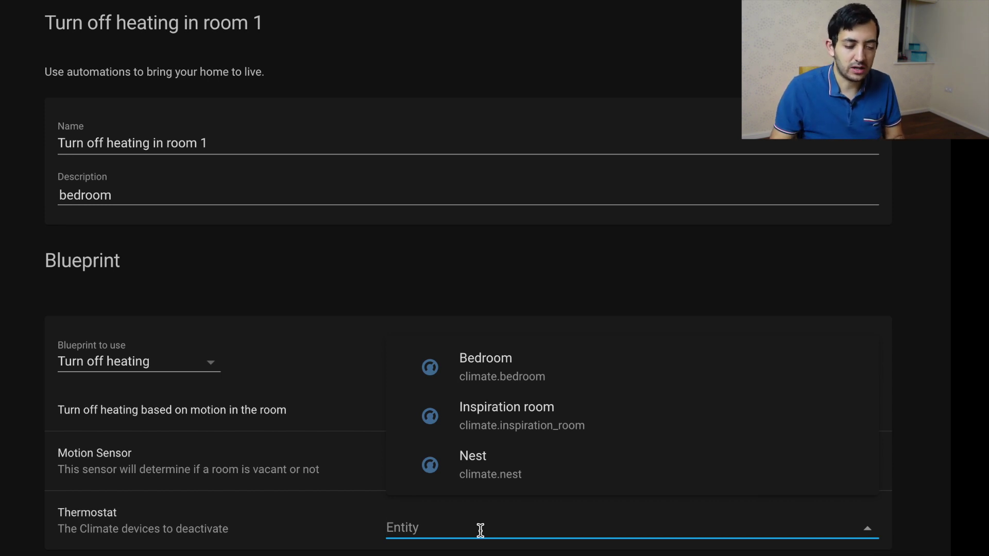
pyautogui.click(552, 353)
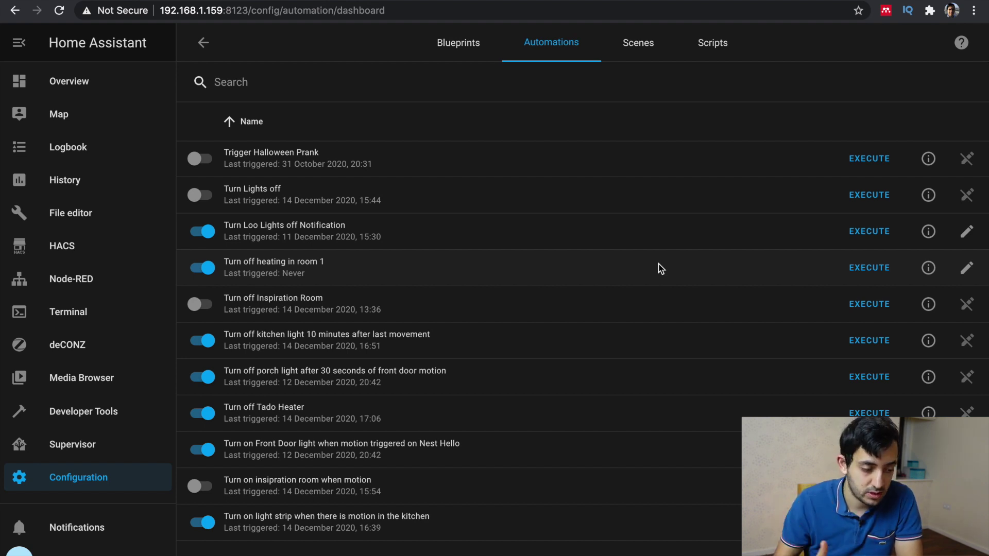
# Run the room 1 automation, check the dashboard, and turn Bedroom heating back on.
pyautogui.click(878, 269)
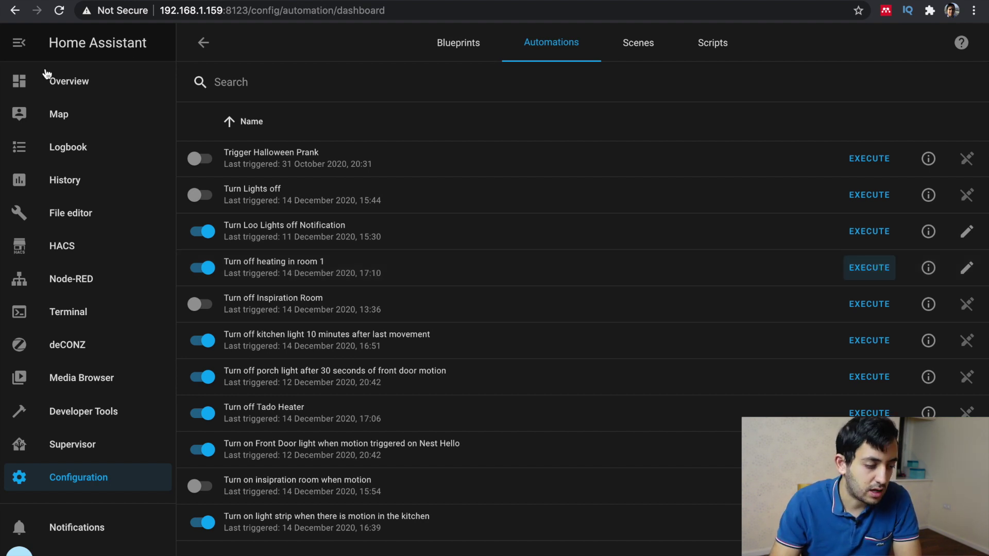
pyautogui.click(62, 83)
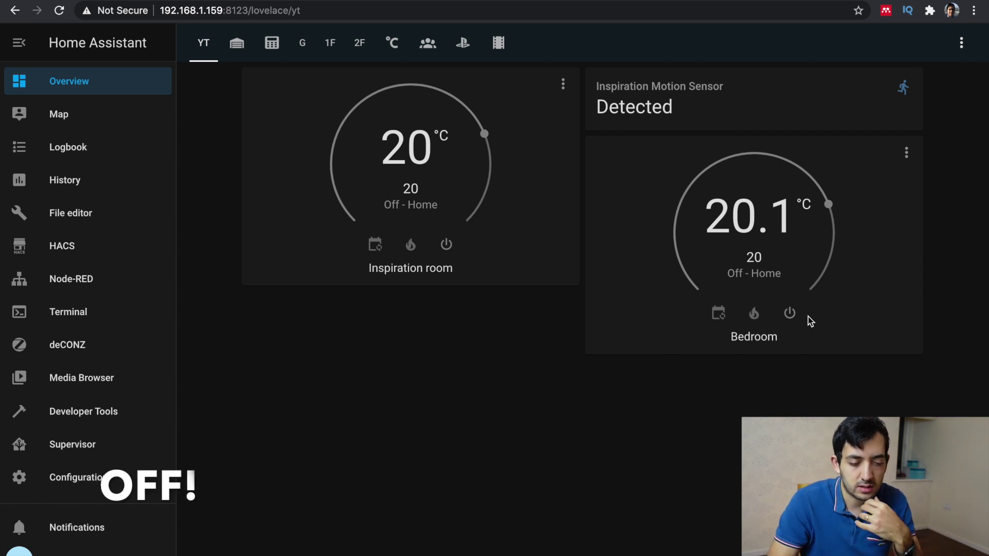
pyautogui.click(754, 313)
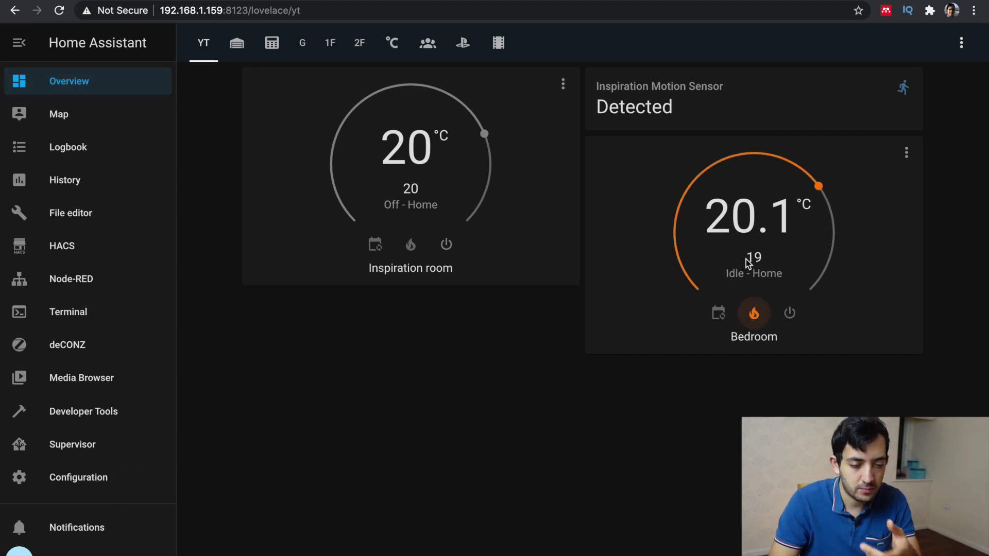
# Revisit the automations list, then return to Overview to check the Bedroom thermostat.
pyautogui.click(101, 483)
pyautogui.click(722, 431)
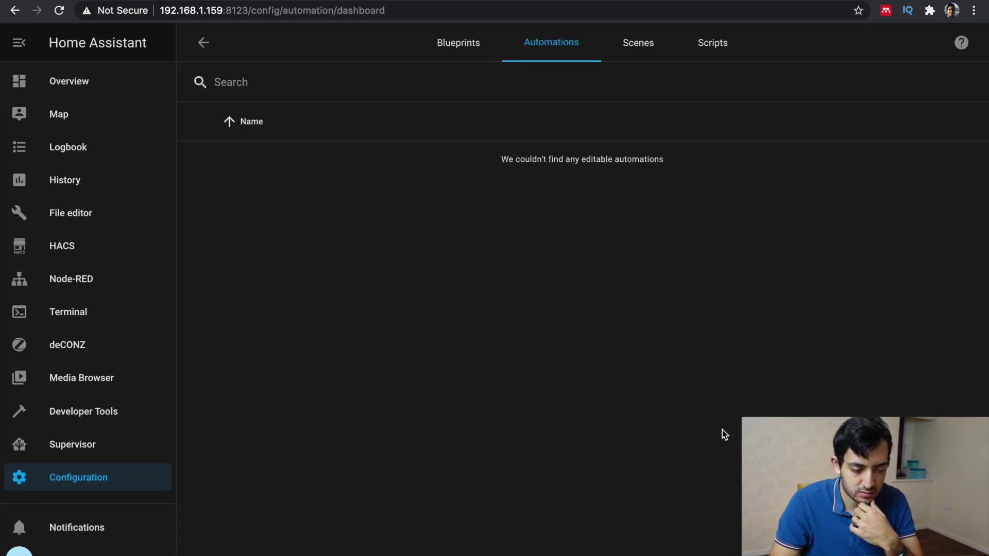
pyautogui.scroll(-10, 508, 434)
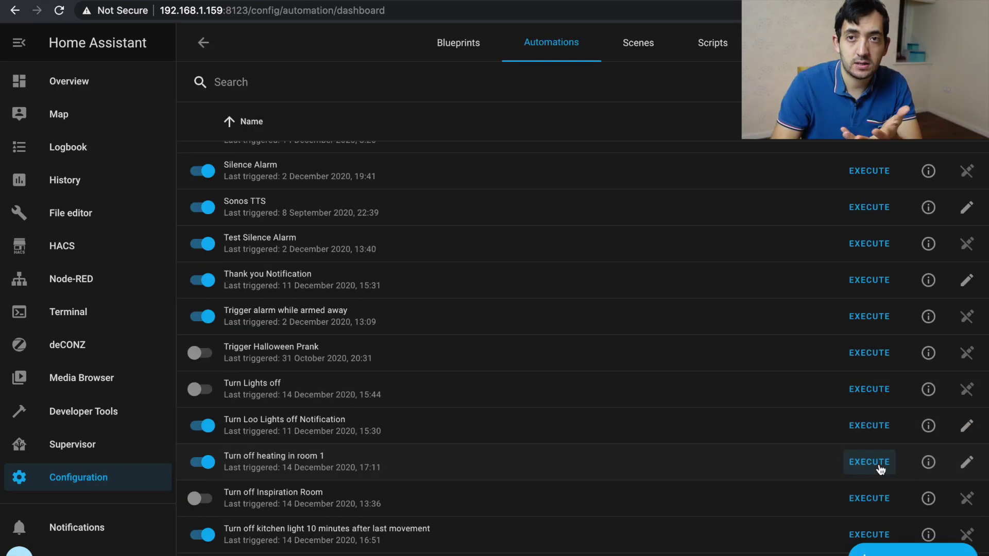
pyautogui.click(80, 75)
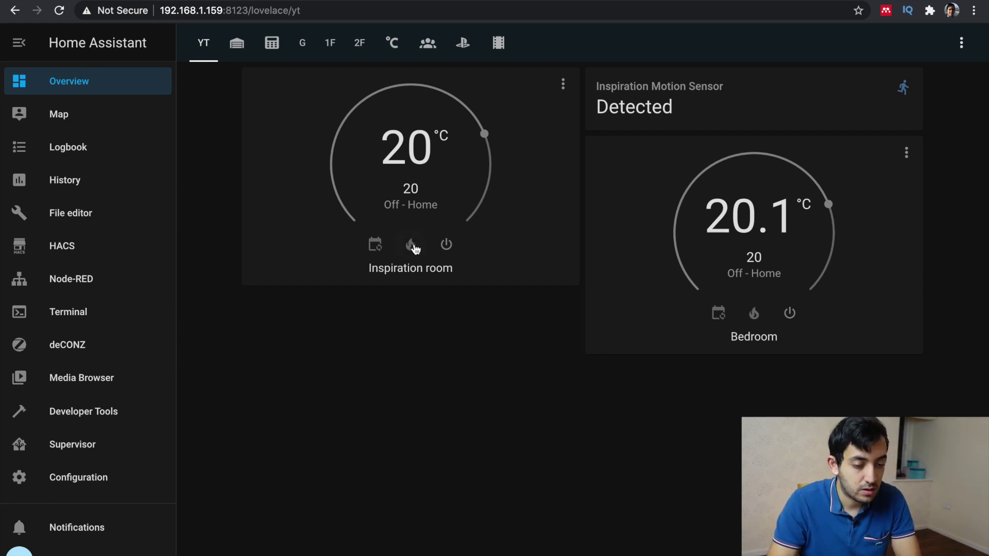
# Turn on Inspiration room heating and start another automation from the Turn off heating blueprint.
pyautogui.click(411, 245)
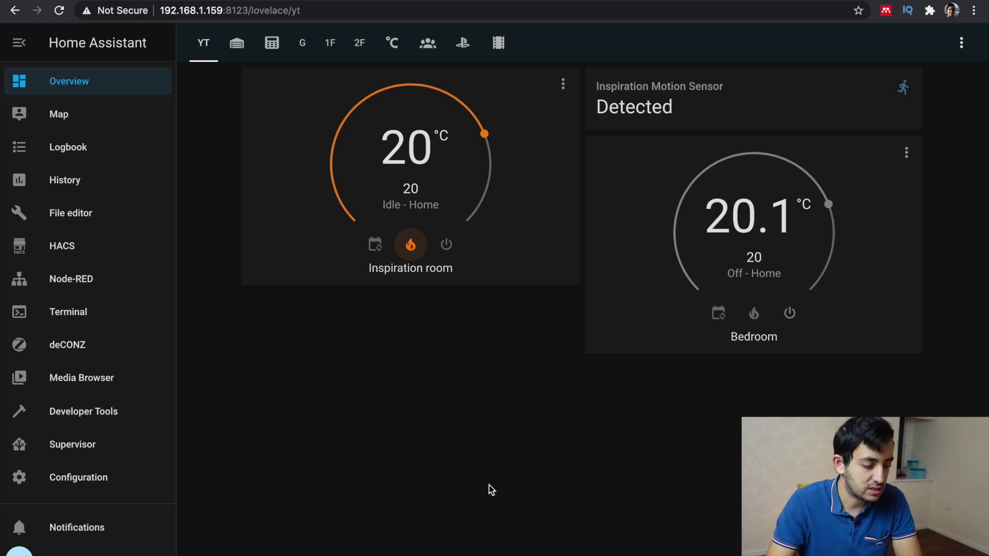
pyautogui.click(96, 481)
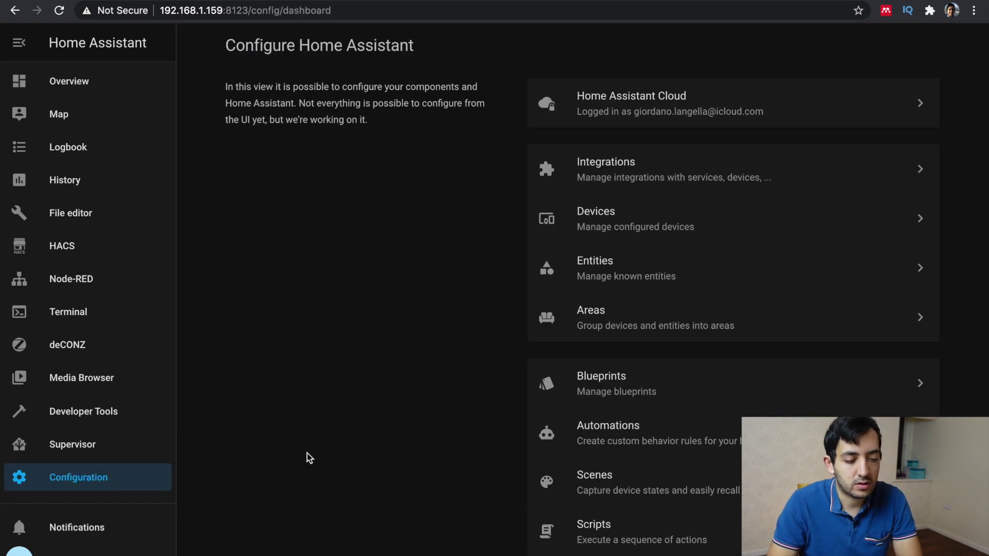
pyautogui.click(638, 388)
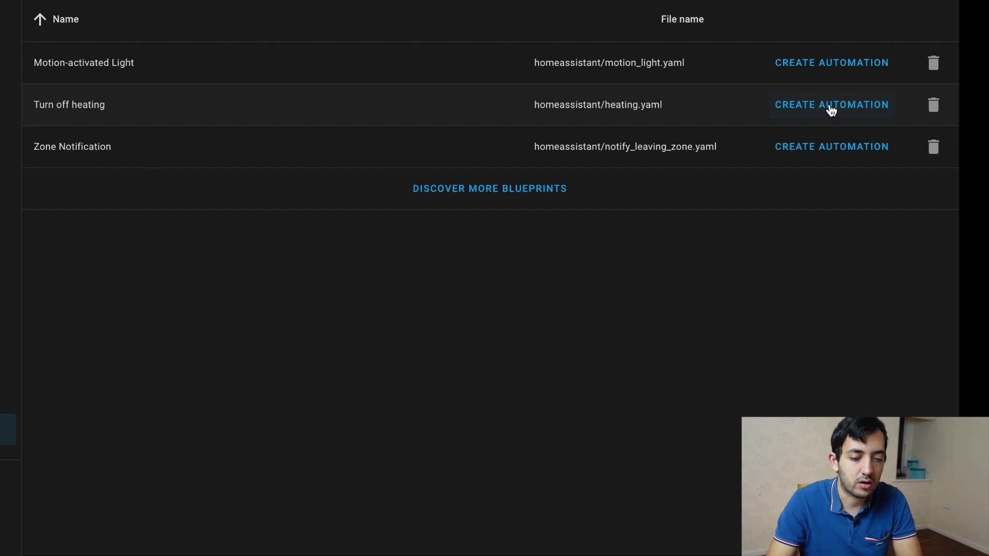
pyautogui.click(832, 108)
# Save 'Turn off heating in room 2' with Inspiration Motion Sensor and the Inspiration room thermostat.
pyautogui.click(569, 96)
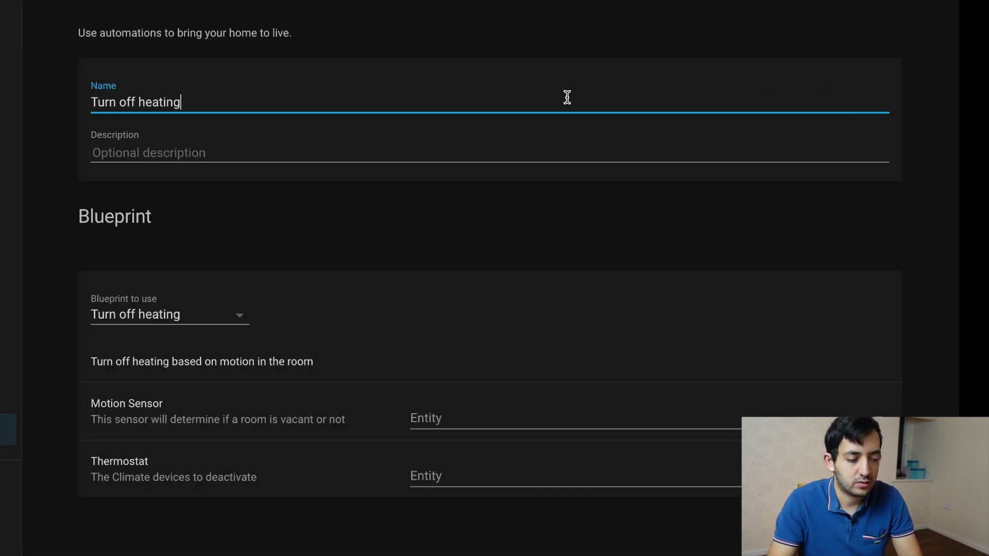
pyautogui.write('in room')
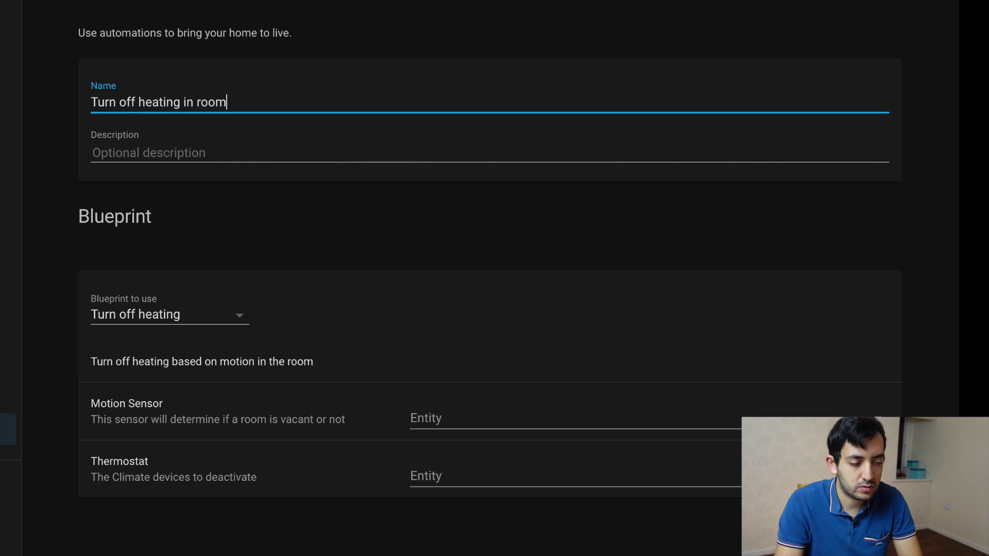
pyautogui.write(' 2')
pyautogui.click(465, 425)
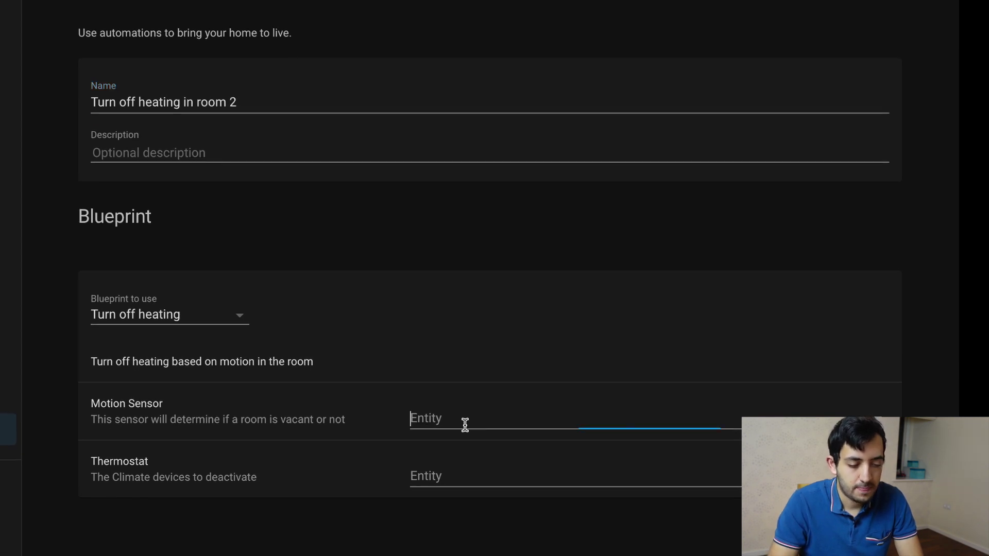
pyautogui.click(562, 203)
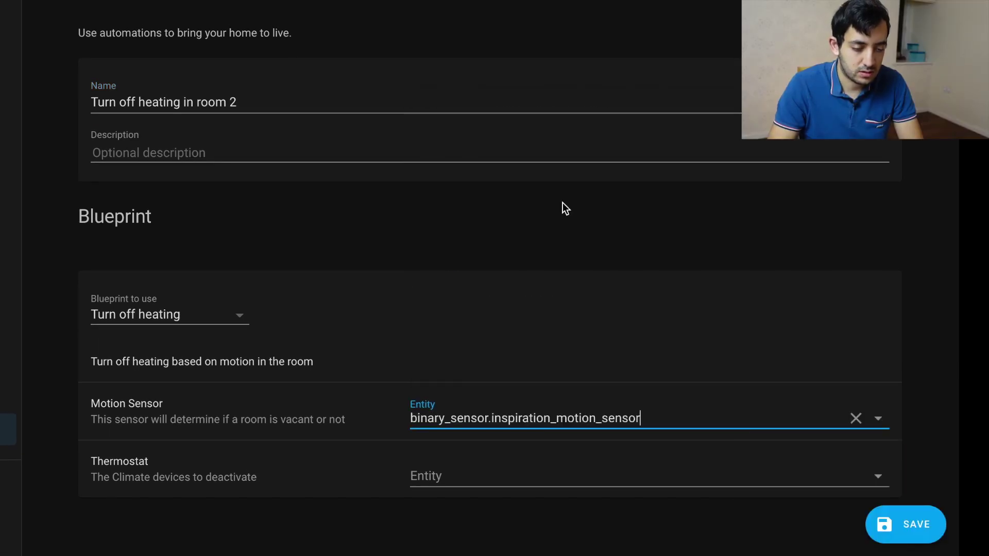
pyautogui.click(550, 479)
pyautogui.click(552, 367)
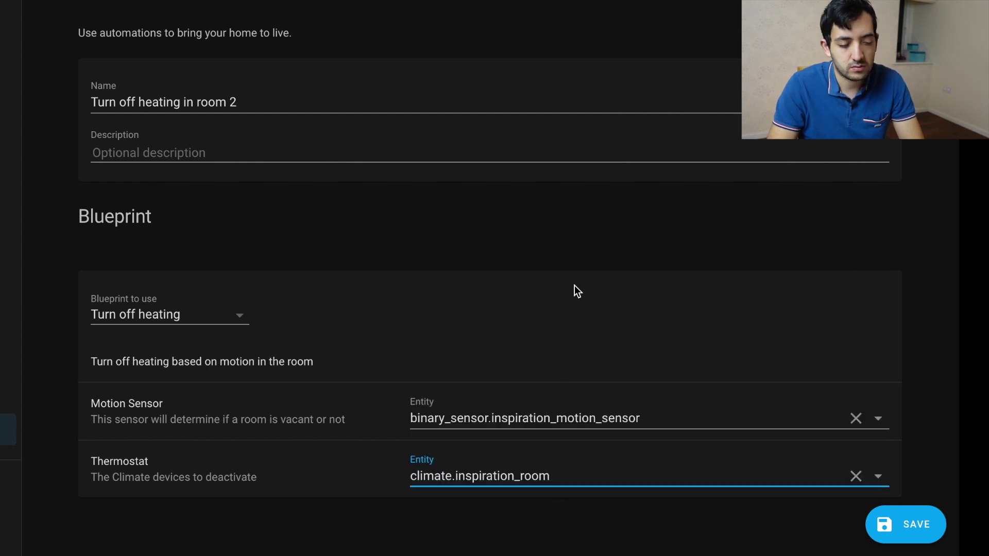
pyautogui.click(912, 536)
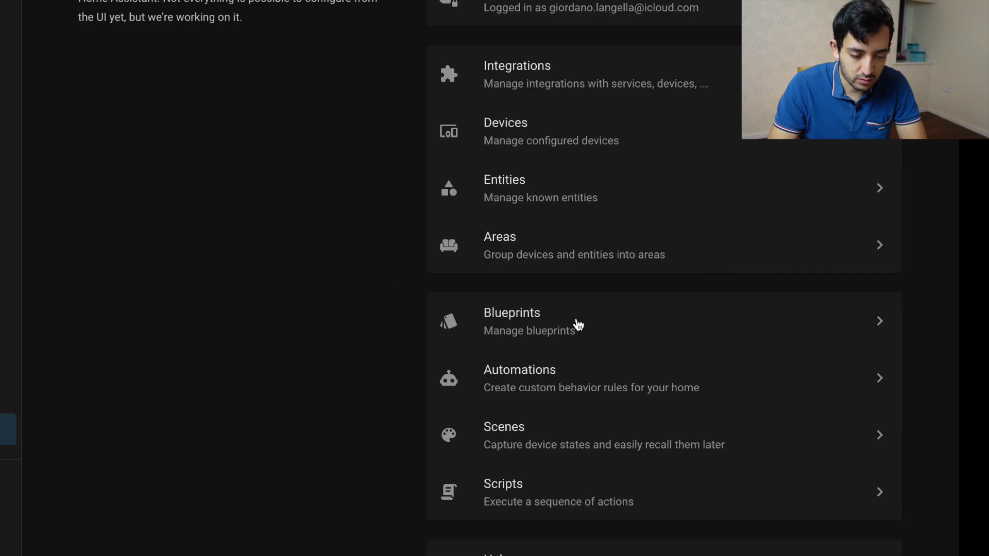
# View the automations list, then turn Inspiration room heating back on from the dashboard.
pyautogui.click(601, 381)
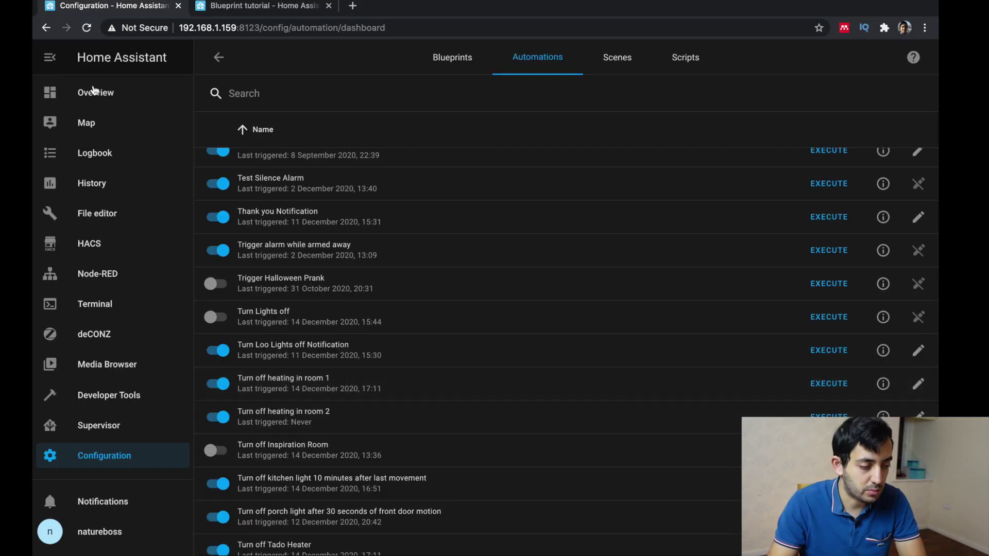
pyautogui.click(95, 92)
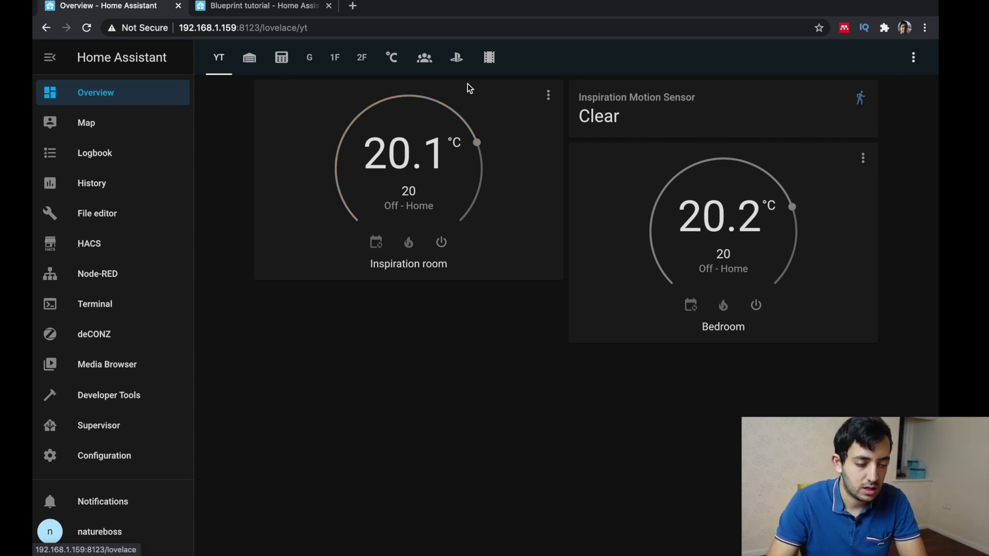
pyautogui.click(413, 247)
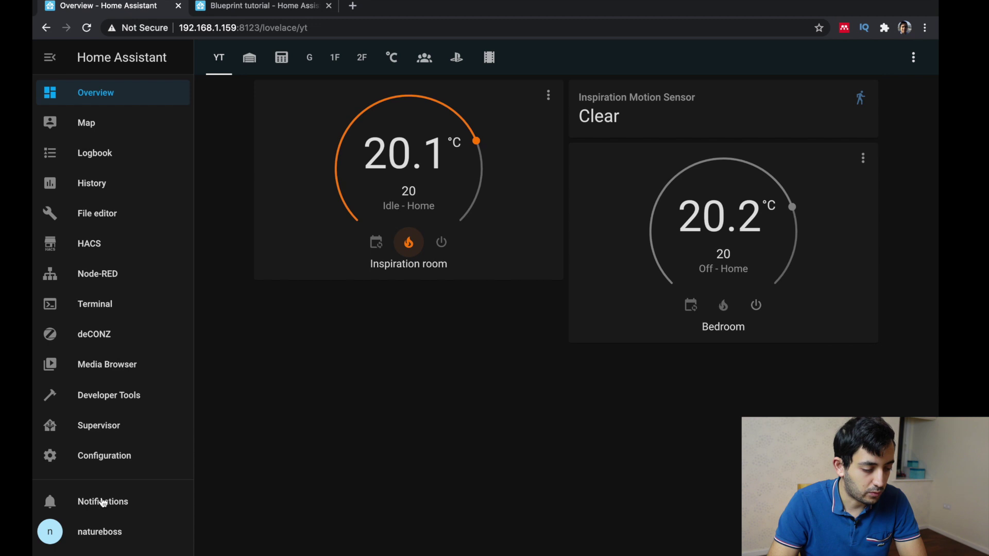
# Review the heating automations again and return to the Overview dashboard.
pyautogui.click(109, 456)
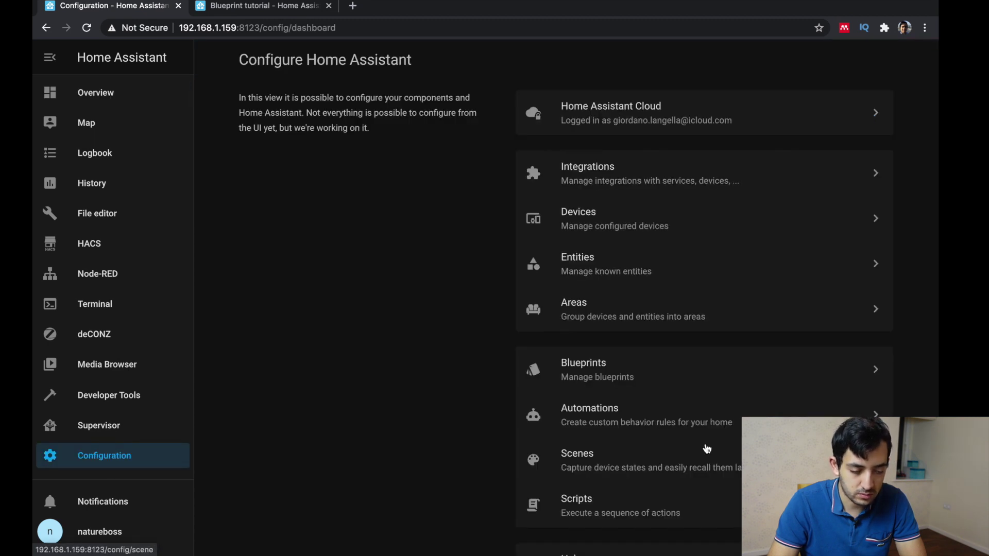
pyautogui.click(656, 419)
pyautogui.scroll(-10, 699, 355)
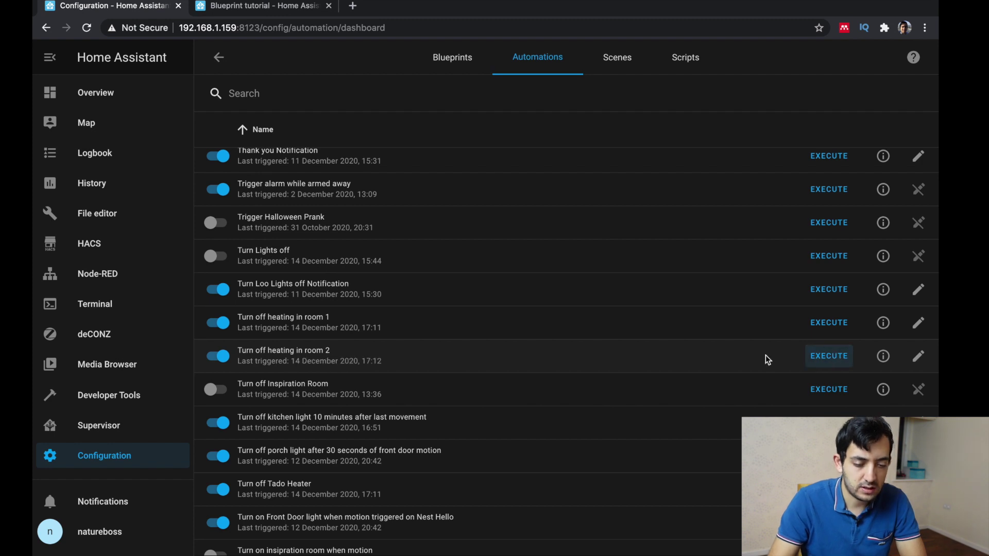
pyautogui.click(106, 97)
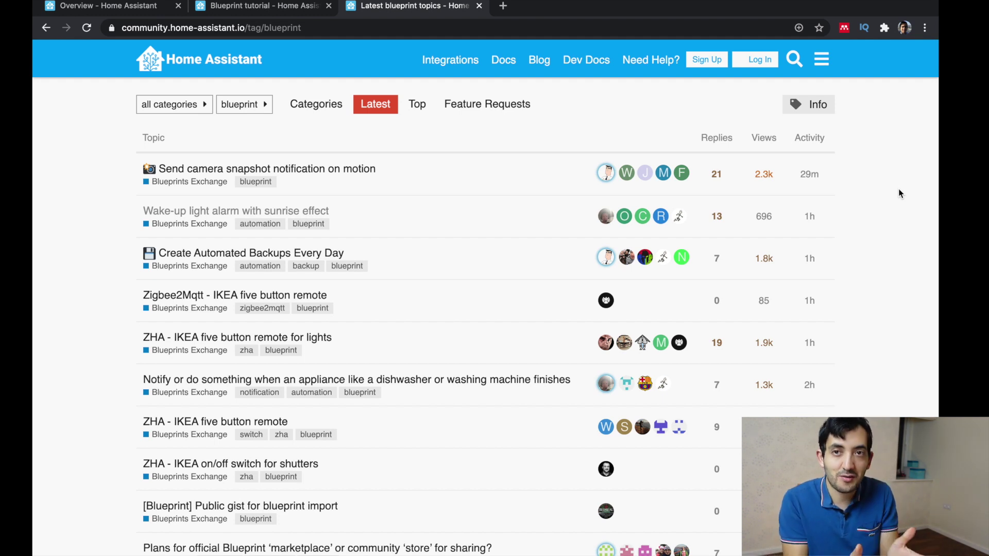
# Browse the forum's Latest blueprint topics to find the phone-charging topic.
pyautogui.scroll(-15, 899, 193)
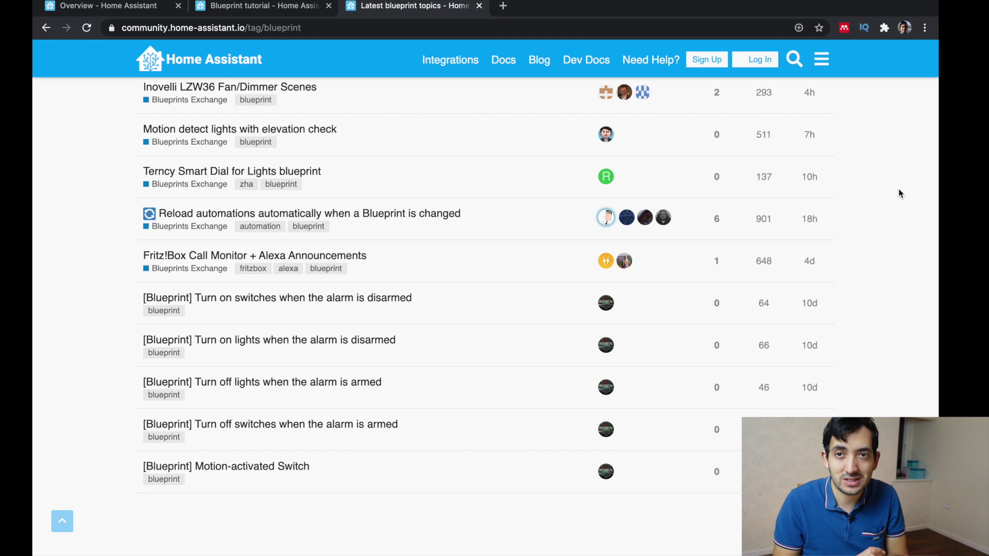
pyautogui.scroll(8, 901, 194)
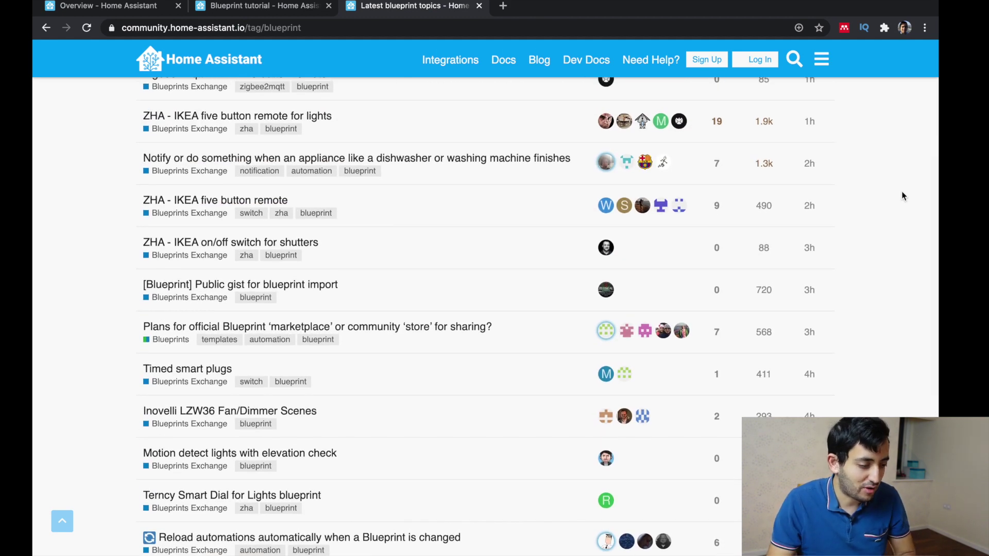
pyautogui.scroll(5, 903, 196)
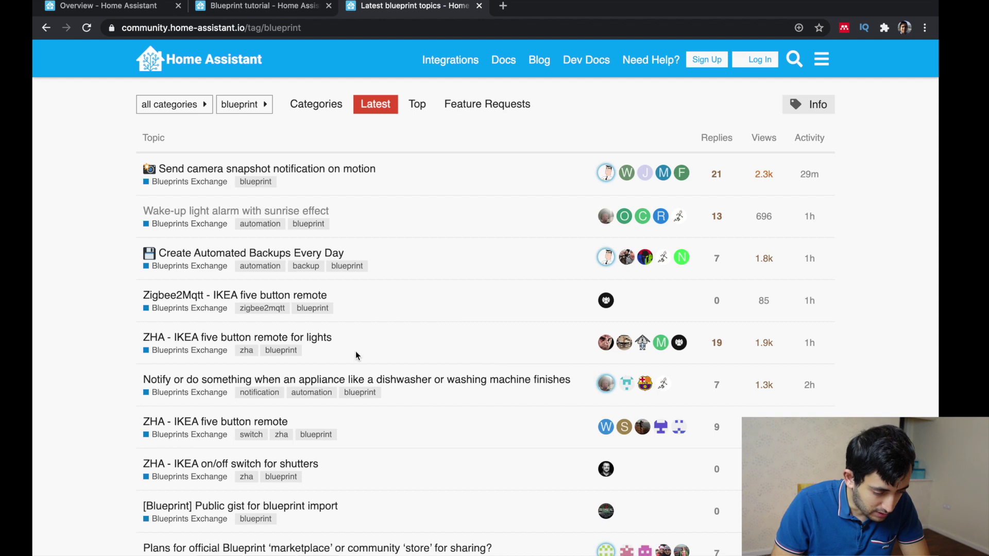
pyautogui.scroll(-3, 355, 353)
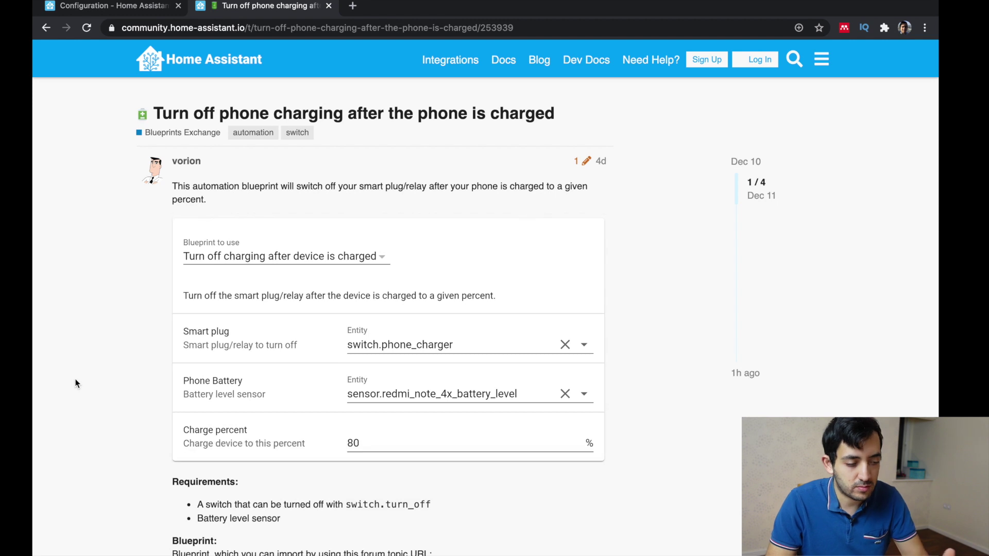
# Read through the phone-charging blueprint post.
pyautogui.scroll(-6, 75, 383)
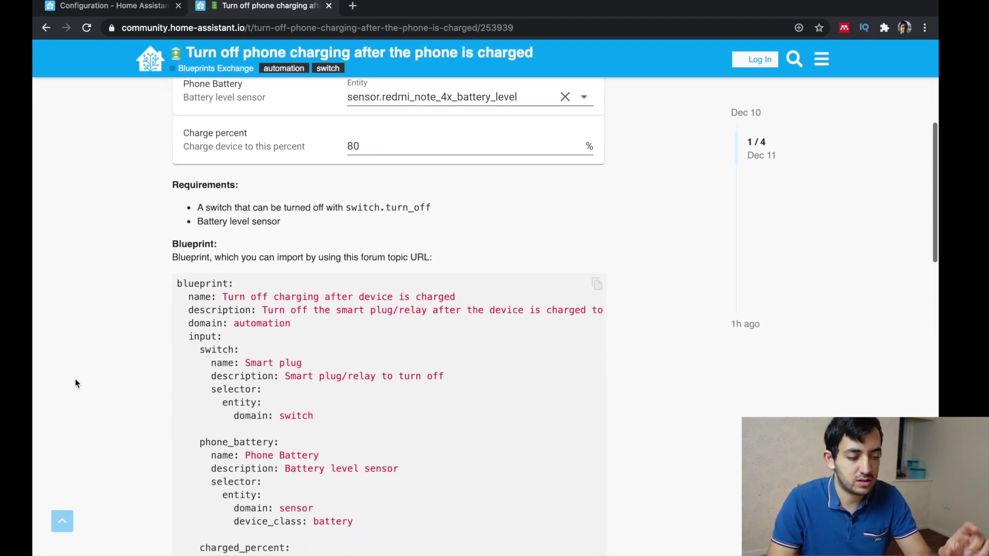
pyautogui.scroll(-2, 75, 383)
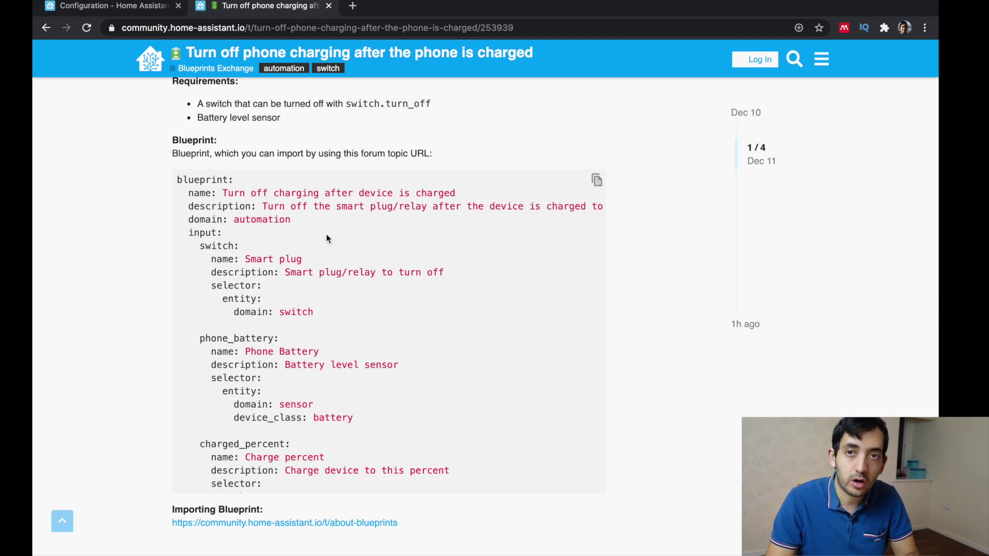
pyautogui.scroll(-5, 154, 244)
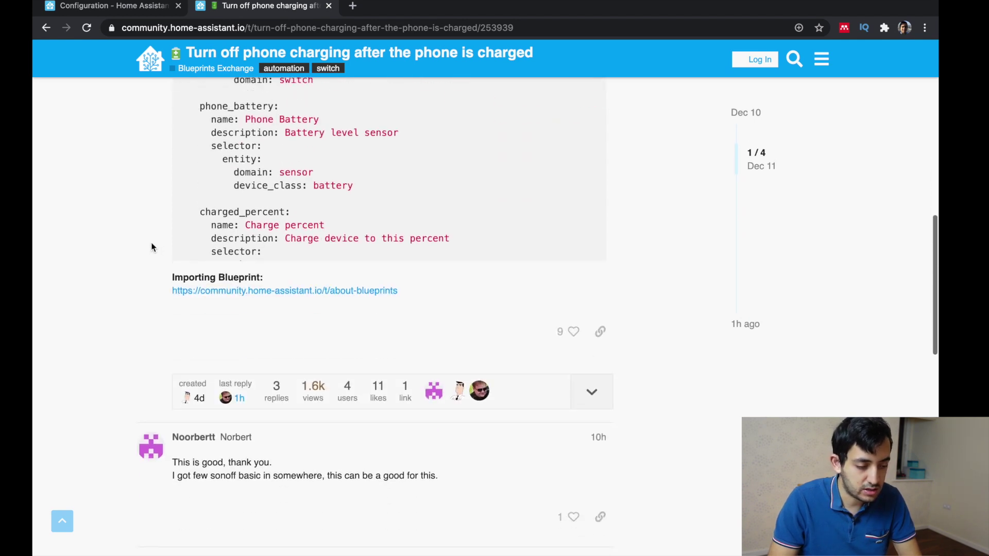
pyautogui.scroll(10, 152, 247)
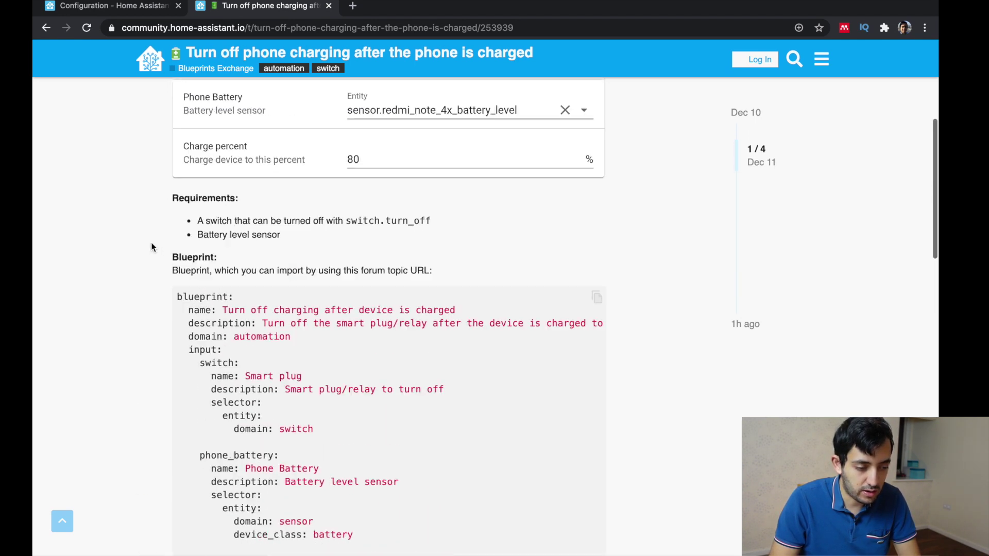
pyautogui.scroll(-12, 152, 248)
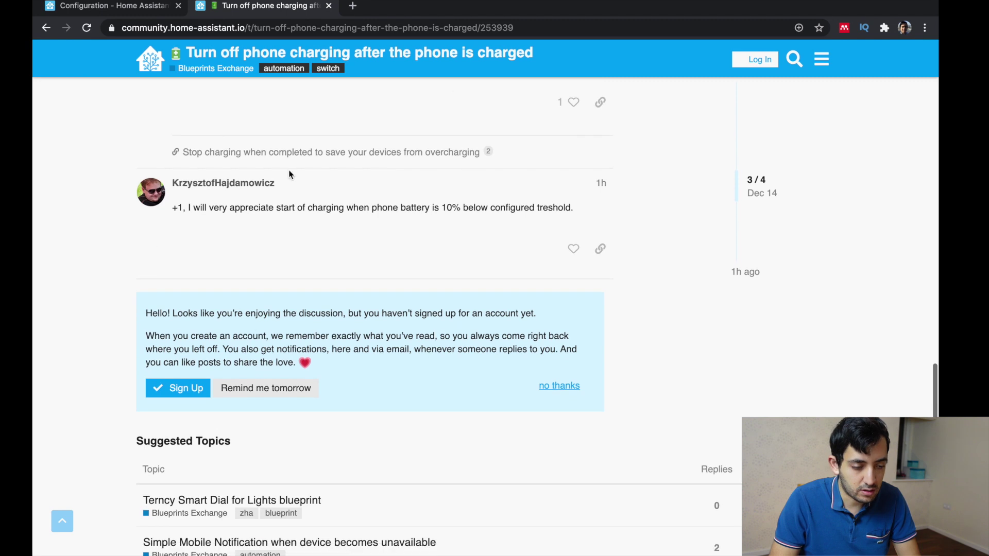
# Copy the topic's URL from the address bar and return to the Home Assistant blueprints tab.
pyautogui.click(359, 29)
pyautogui.click(360, 29)
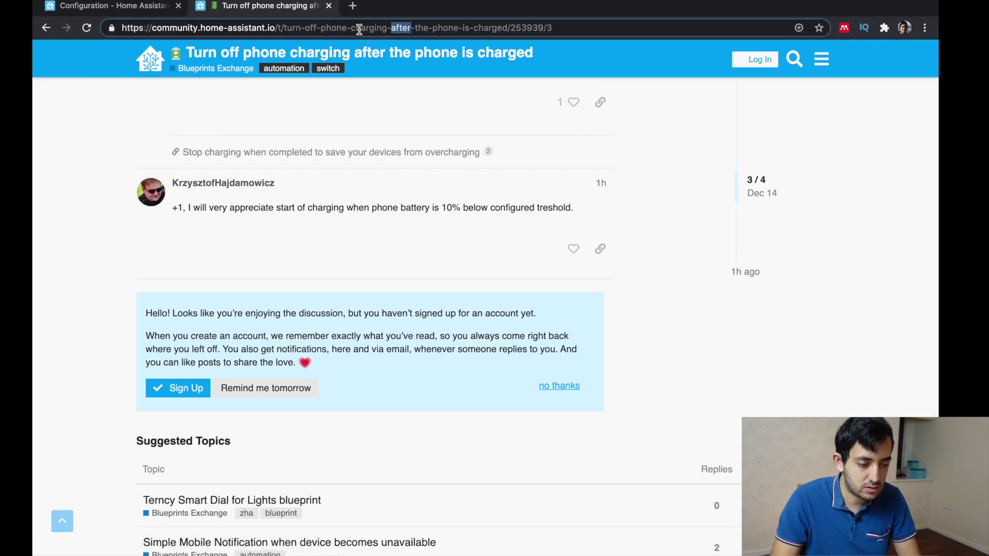
pyautogui.doubleClick(359, 29)
pyautogui.tripleClick(359, 29)
pyautogui.press('super+c')
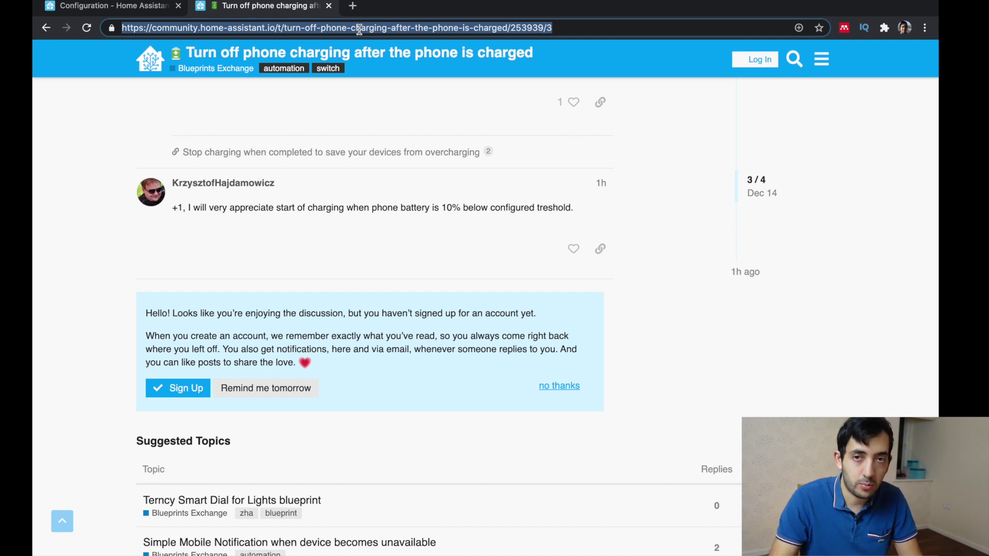
pyautogui.click(141, 4)
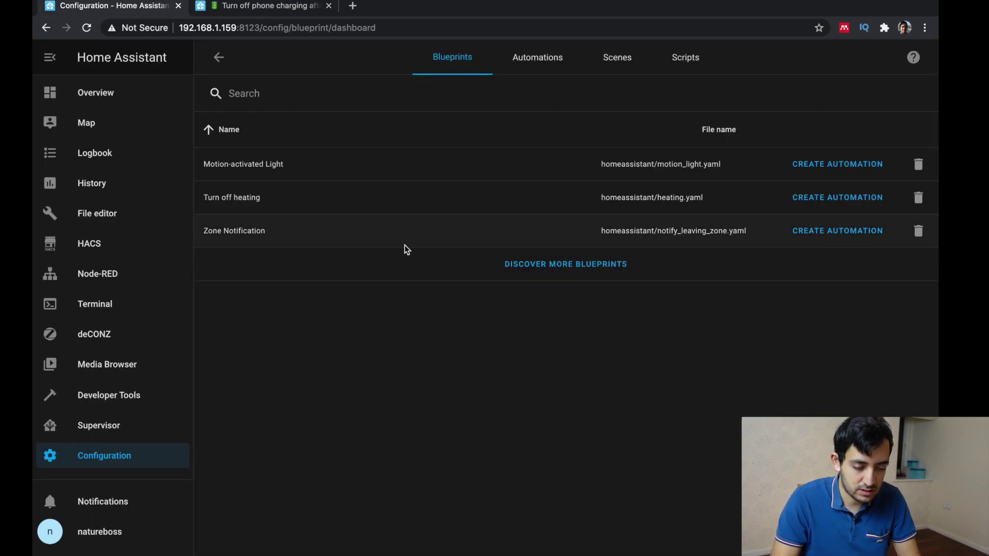
# Import the charging blueprint from the forum URL after previewing its YAML, and create an automation from it.
pyautogui.click(891, 533)
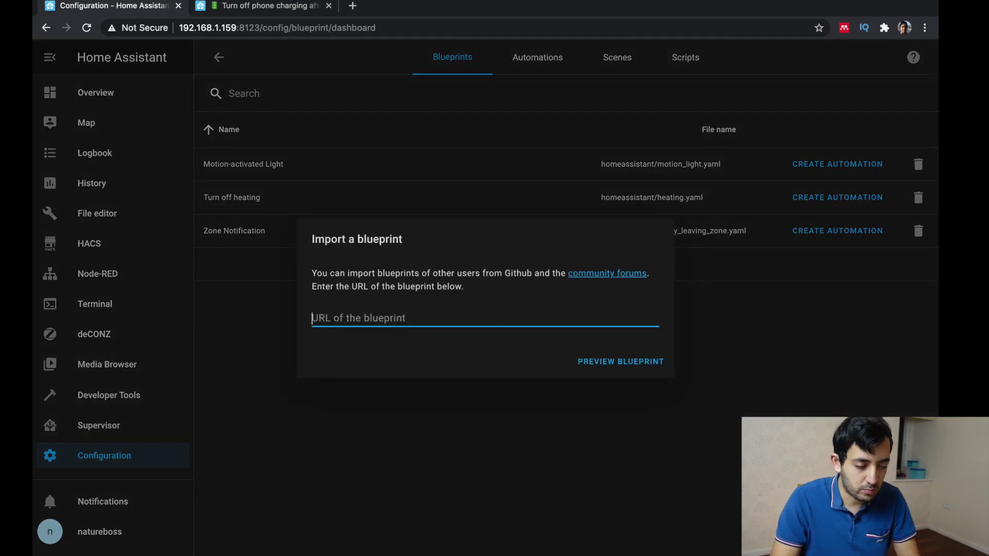
pyautogui.press('super+v')
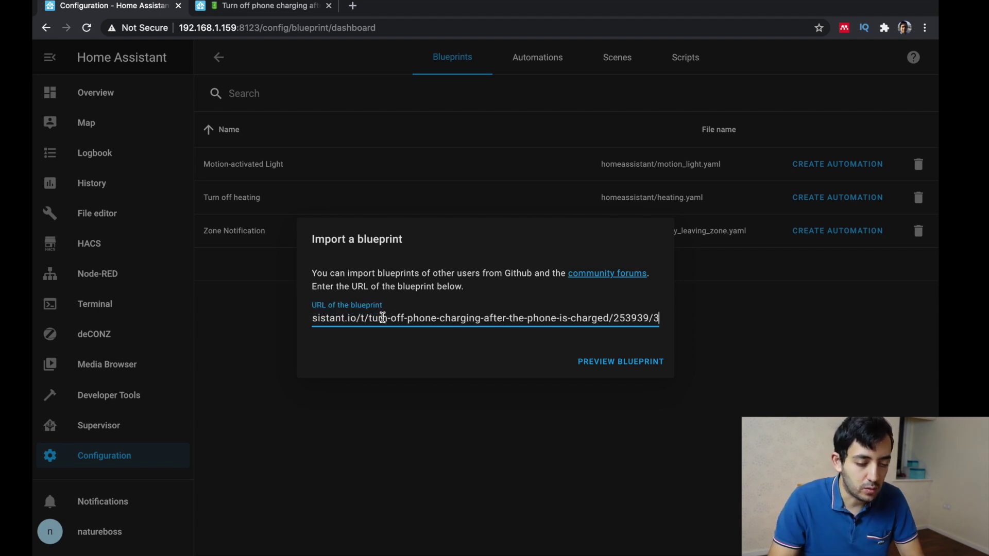
pyautogui.click(625, 369)
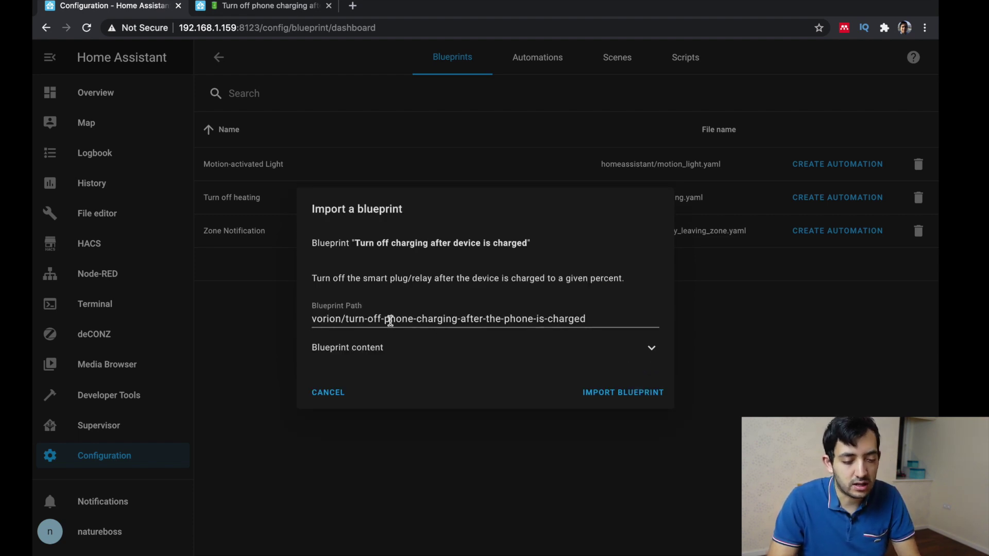
pyautogui.click(652, 352)
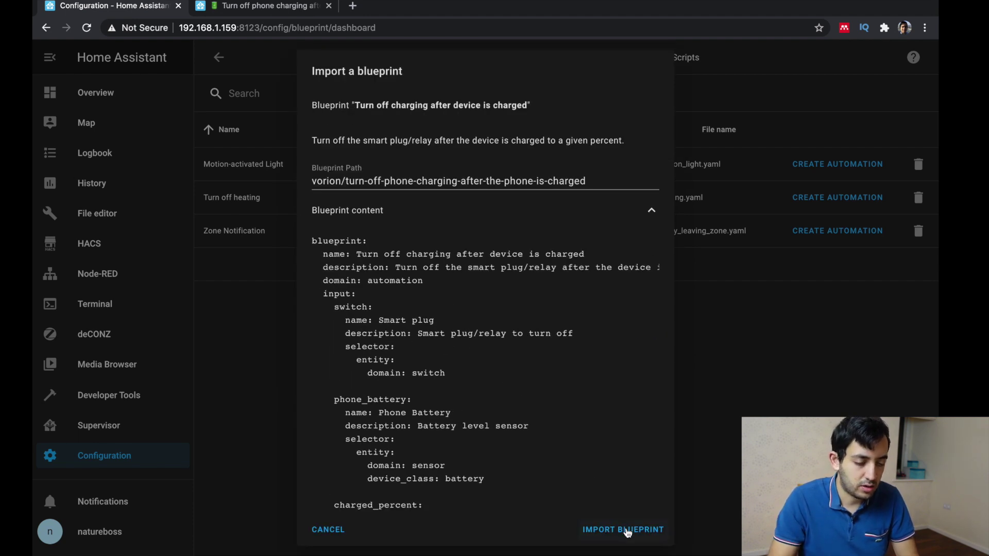
pyautogui.click(626, 531)
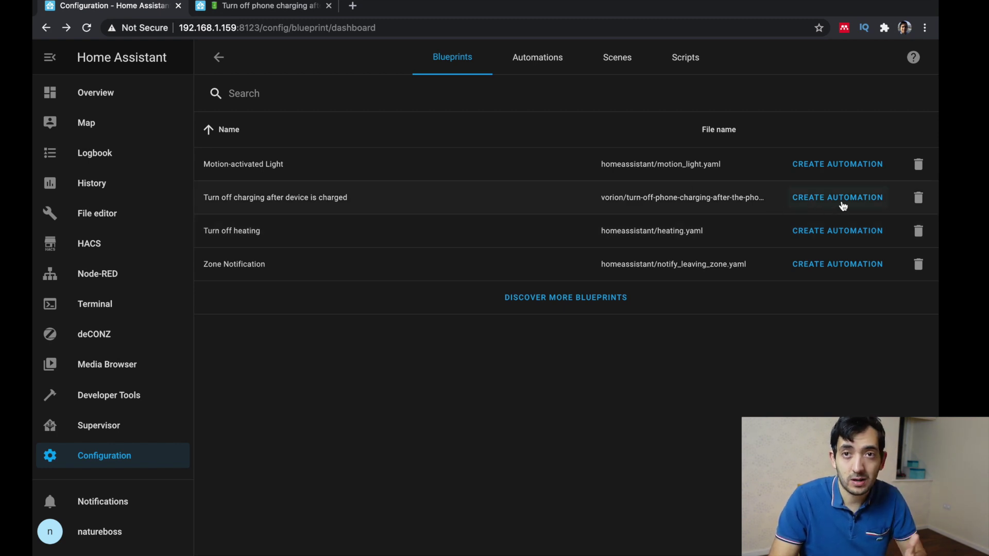
pyautogui.click(843, 205)
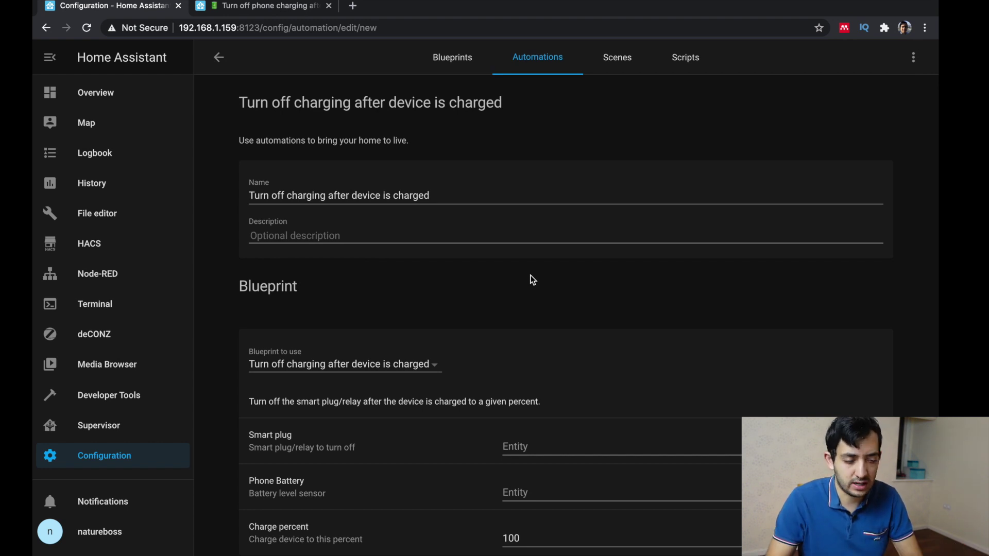
# Choose Kitchen Switch (switch.sonoff_kitchen1) as the smart plug and the iPhone 12 battery level sensor as the phone battery.
pyautogui.scroll(-1, 533, 280)
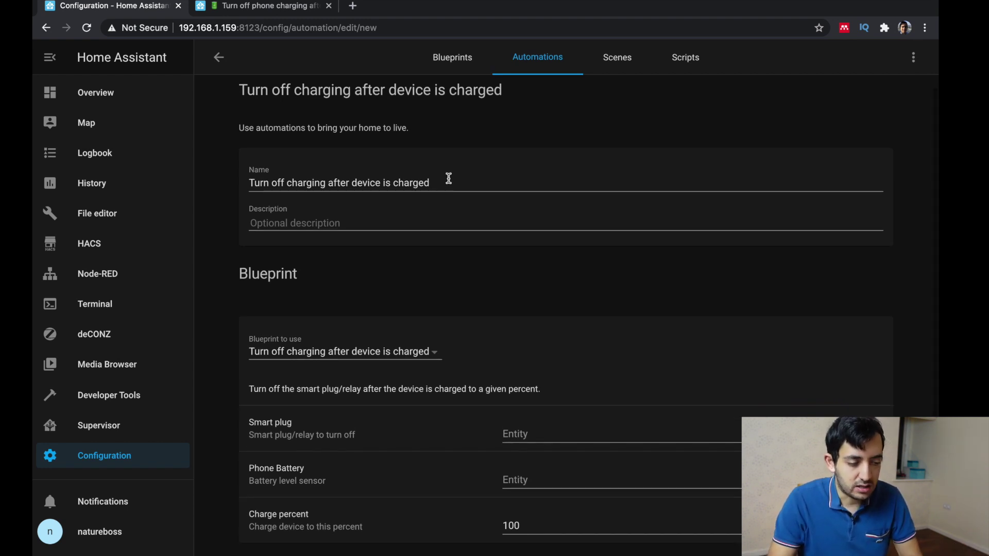
pyautogui.click(455, 179)
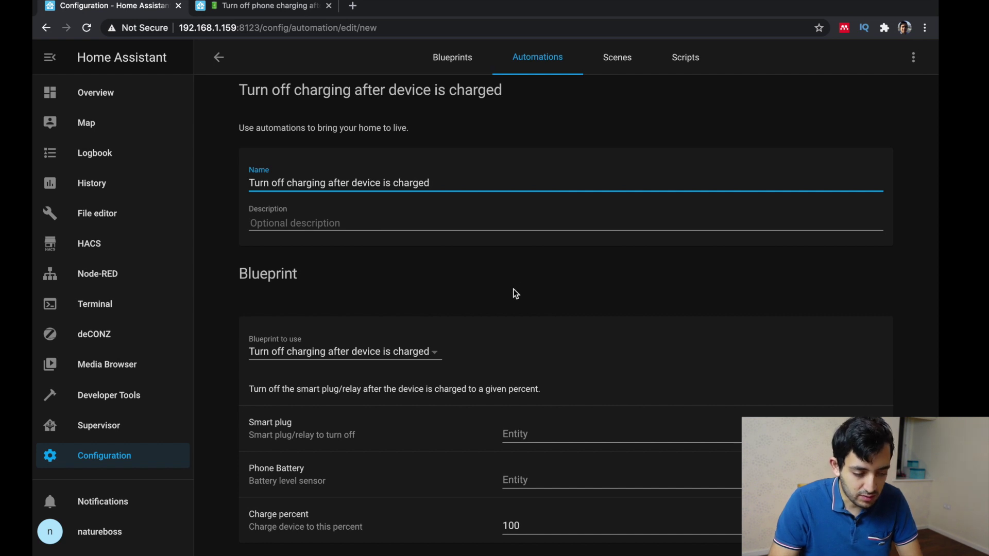
pyautogui.click(590, 432)
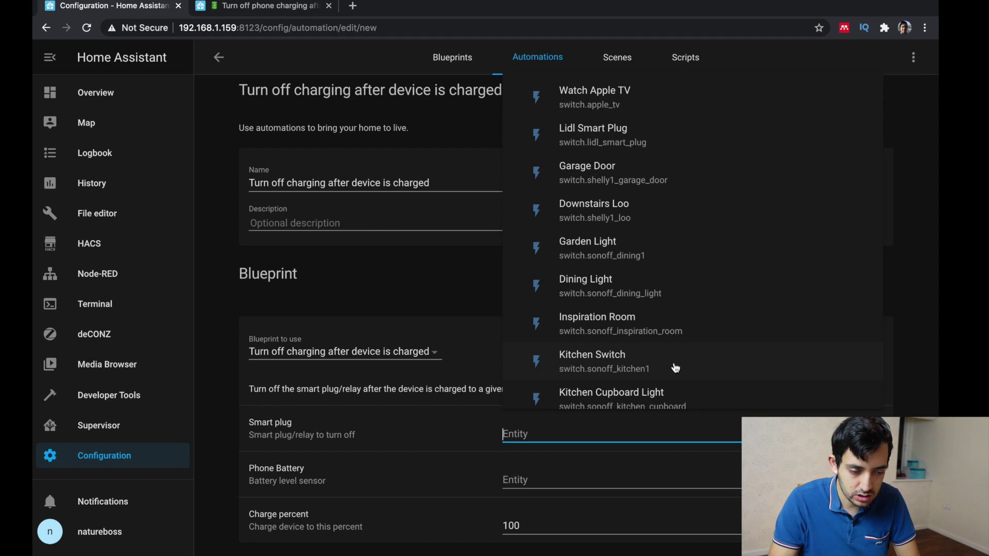
pyautogui.click(673, 363)
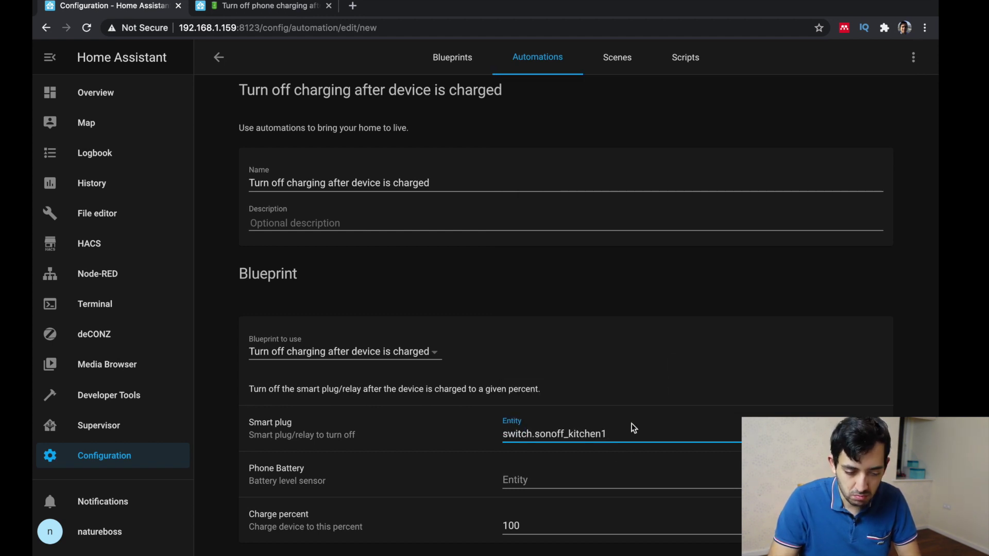
pyautogui.click(591, 474)
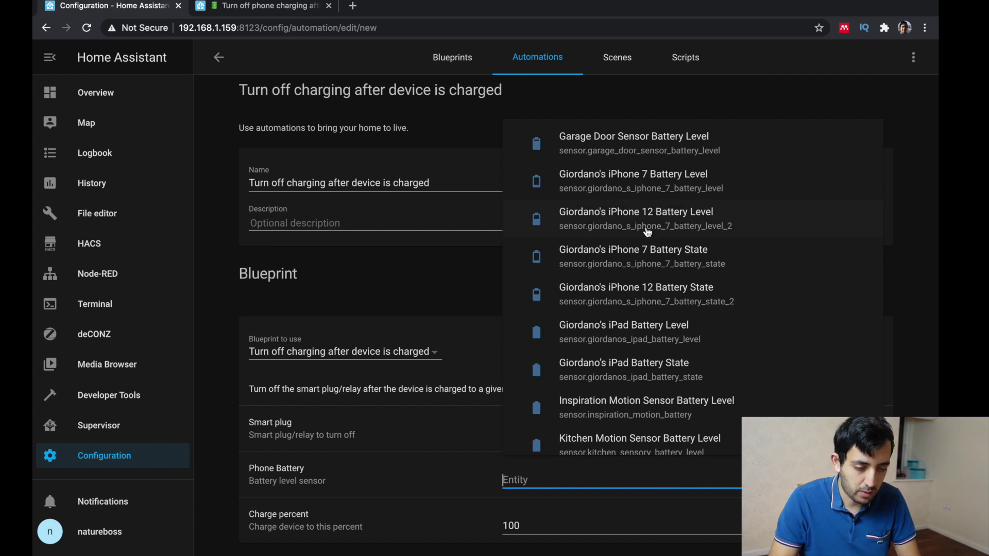
pyautogui.click(647, 232)
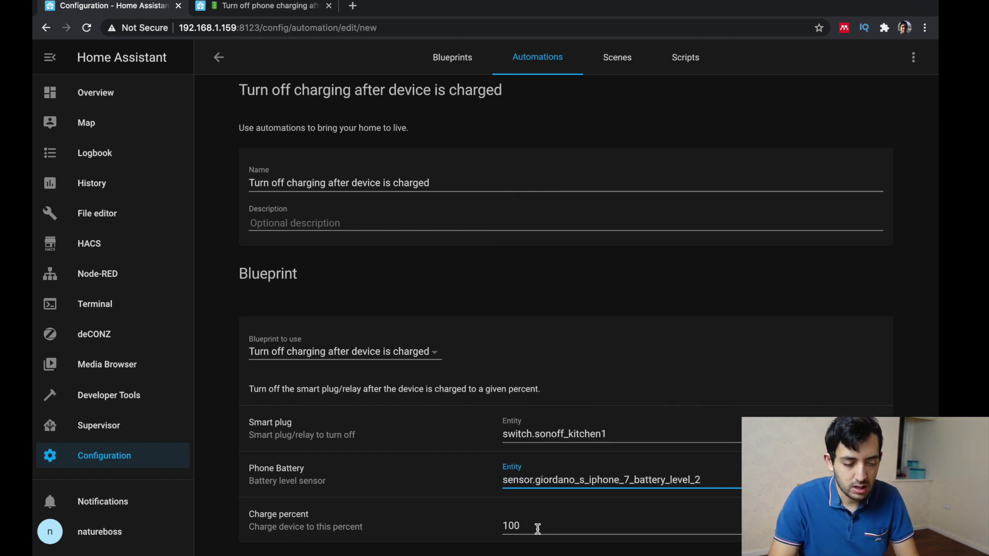